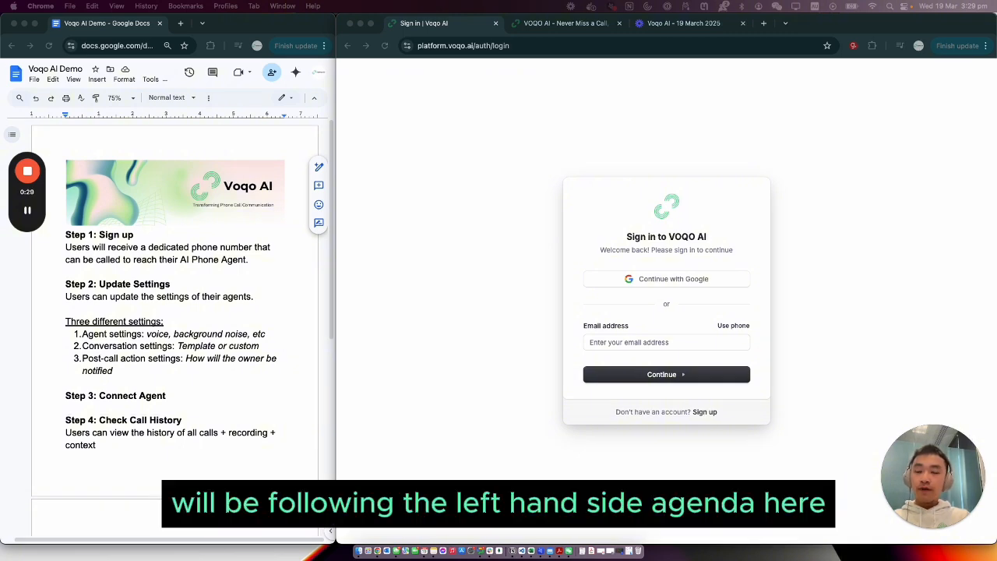
Highlight the four-step agenda in the demo document, from Sign up through Check Call History, to review it
left_click(157, 250)
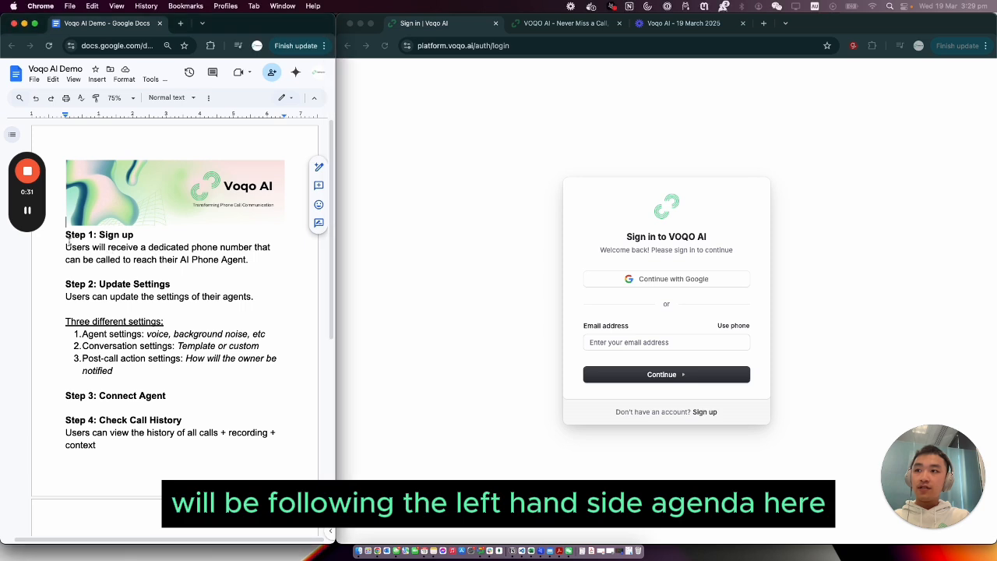
left_click_drag(65, 233, 207, 445)
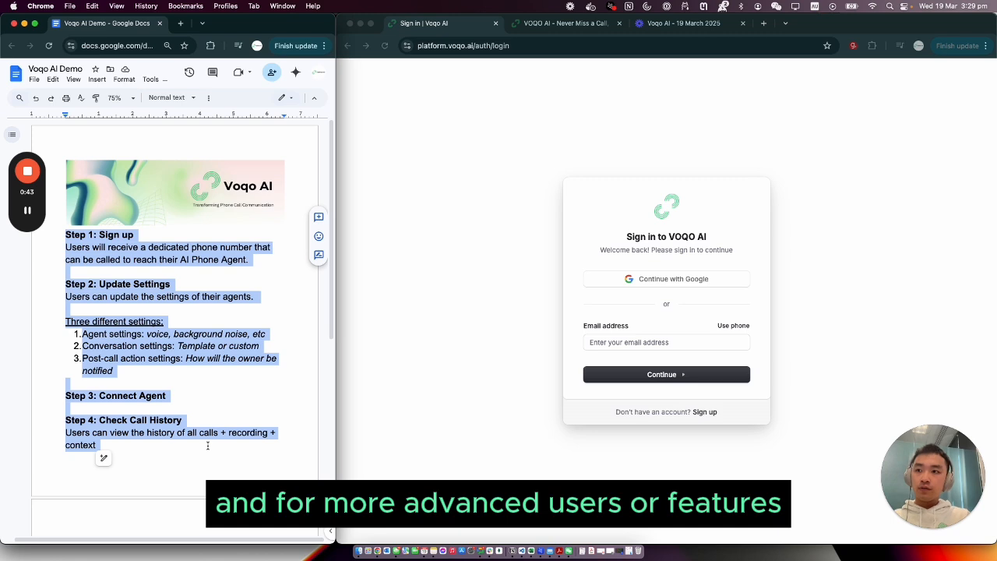
left_click(207, 444)
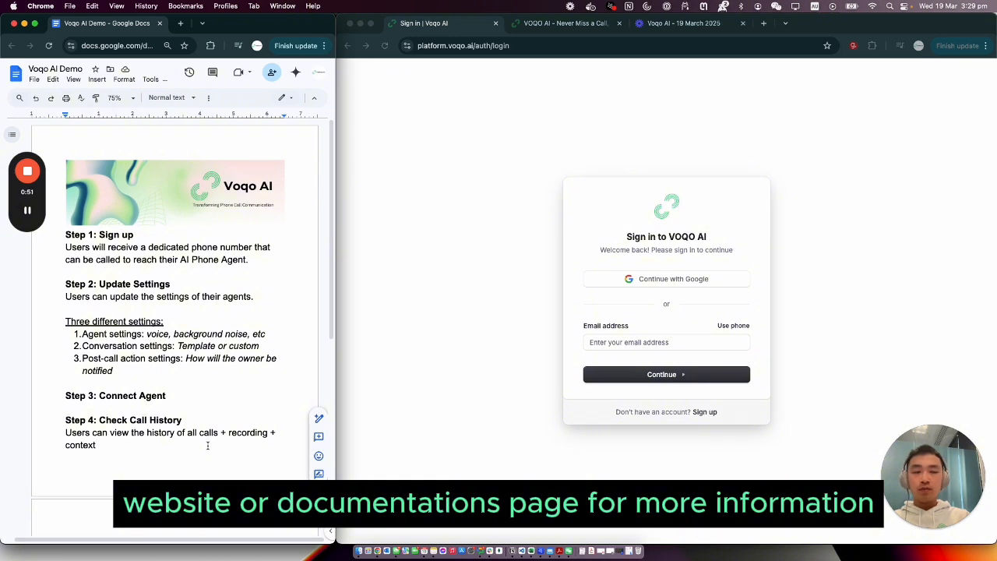
Sign in to the VOQO AI platform with the Google account
left_click(611, 265)
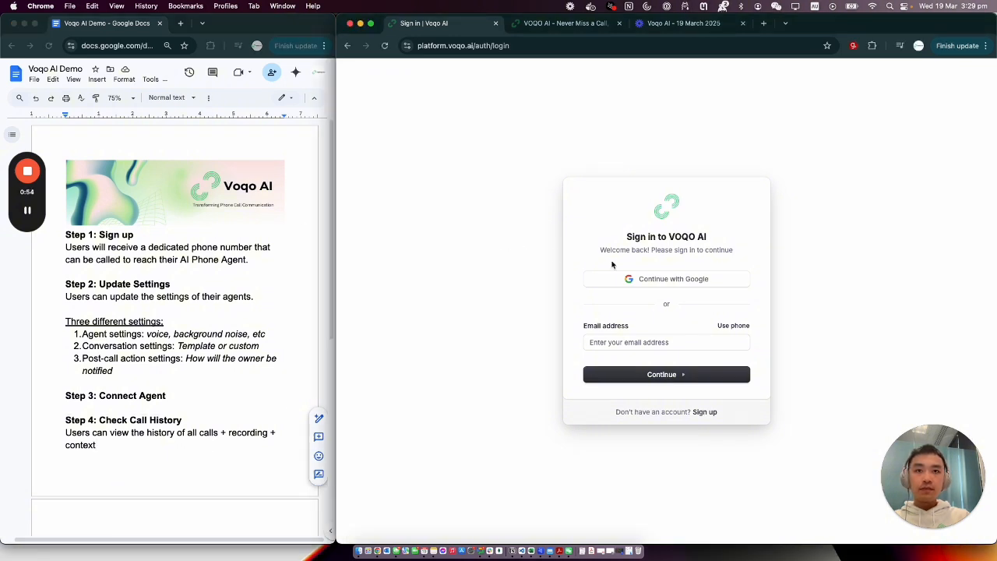
left_click(677, 284)
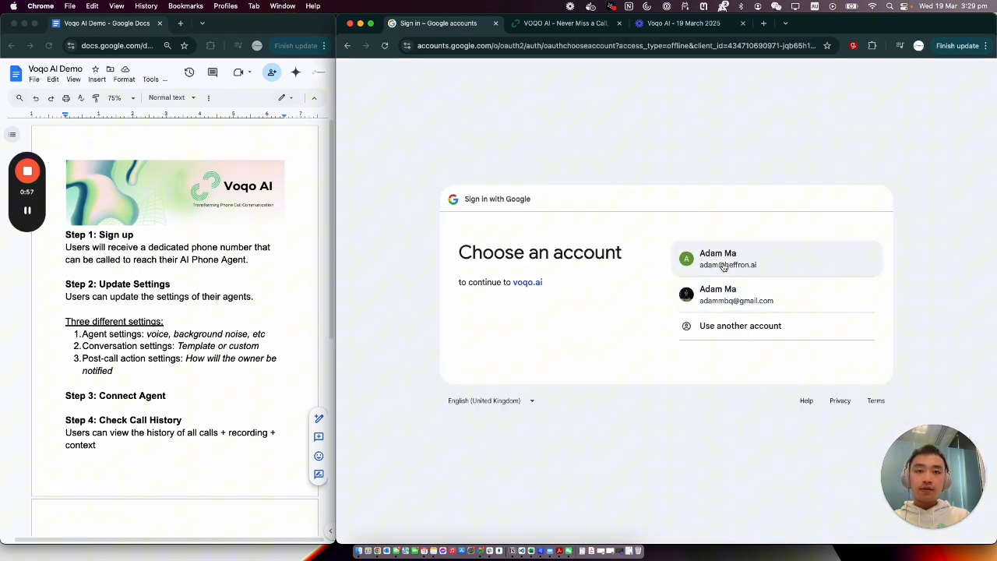
left_click(722, 265)
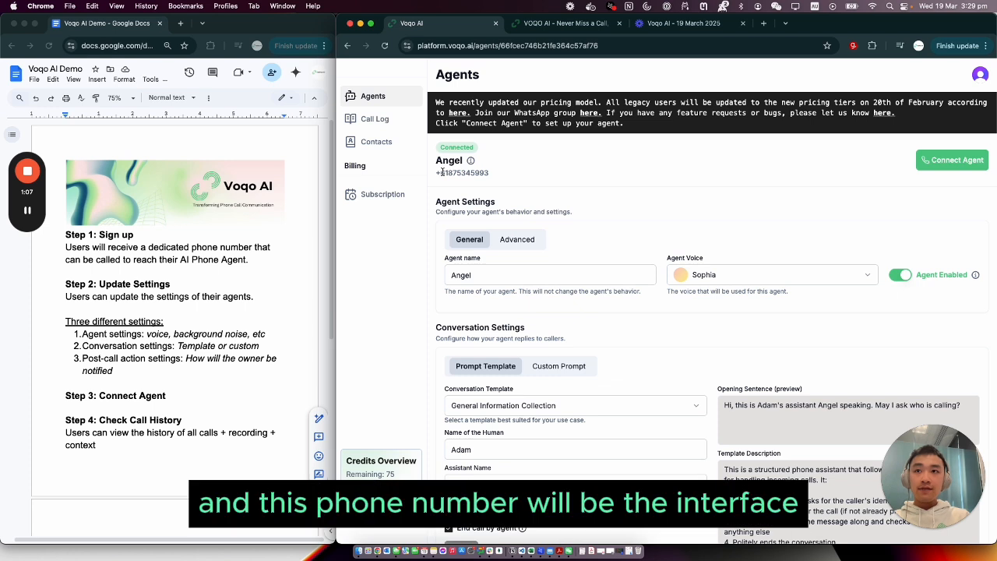
Review the agent's dedicated phone number and the selectable agent voices in the general agent settings
left_click_drag(436, 172, 517, 175)
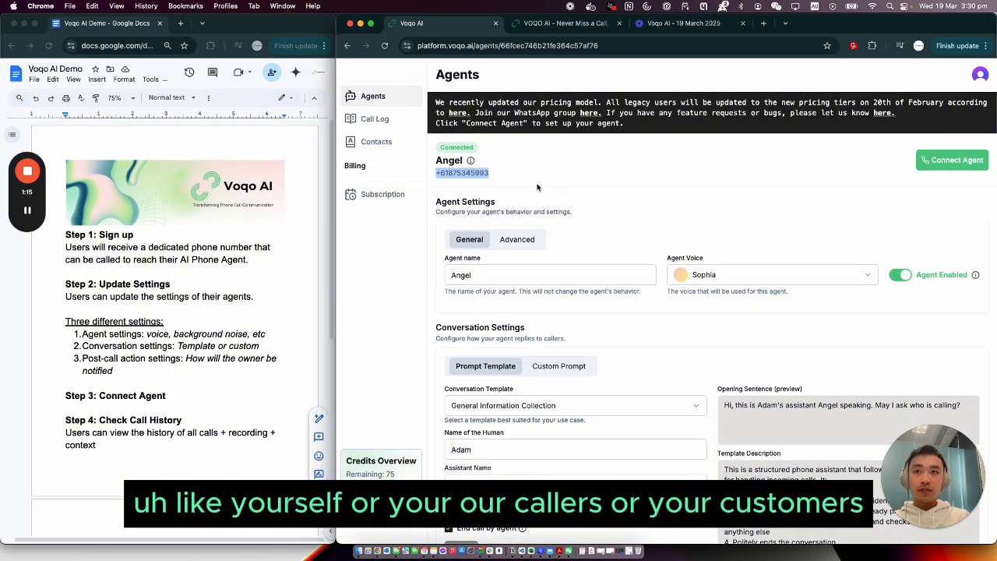
left_click(537, 187)
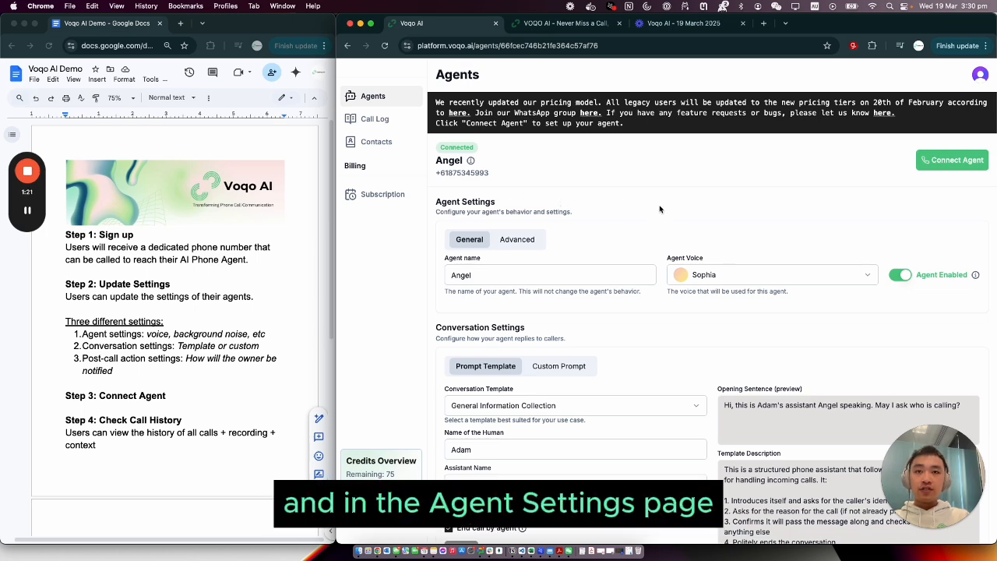
scroll(660, 209, "down", 2)
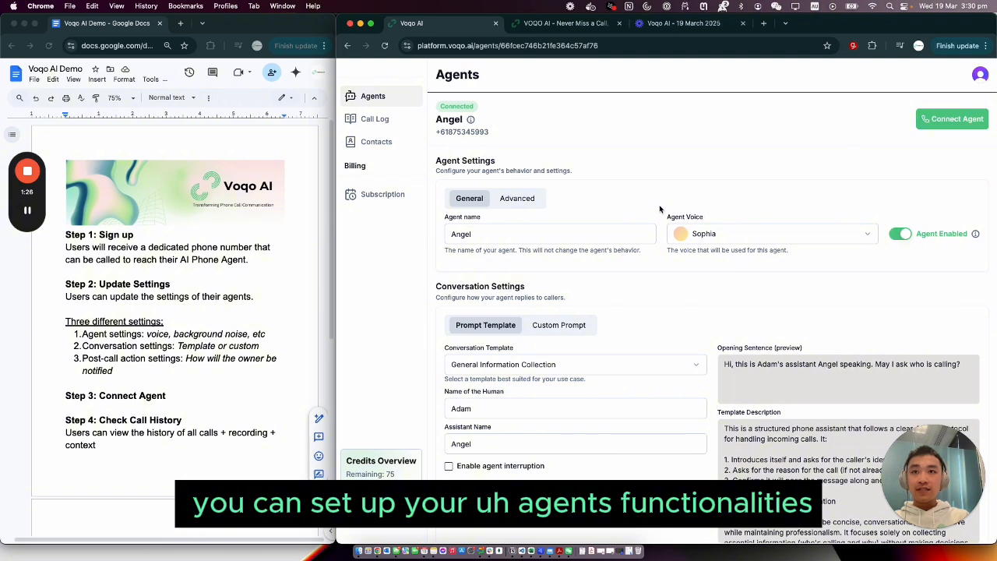
scroll(659, 209, "down", 1)
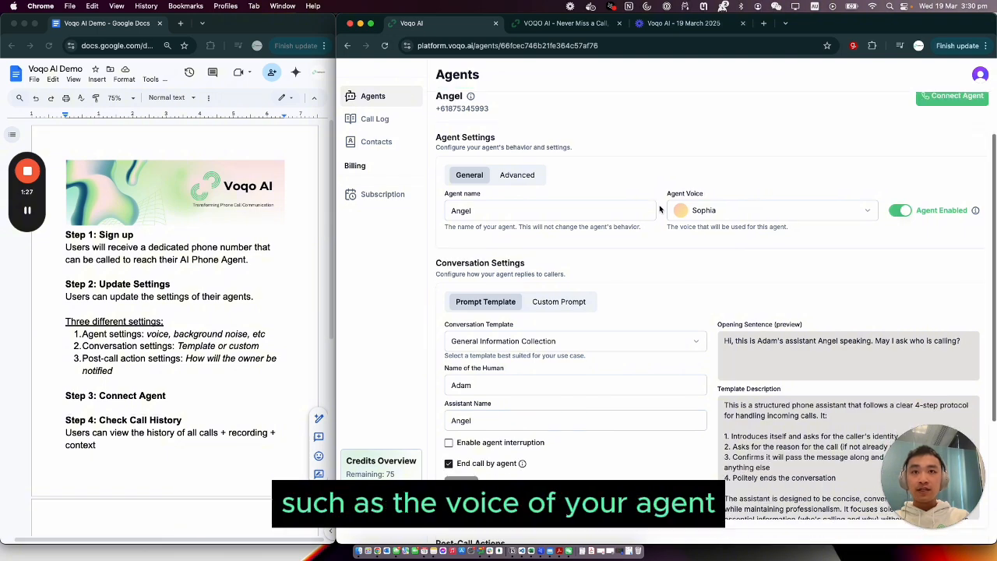
left_click(753, 211)
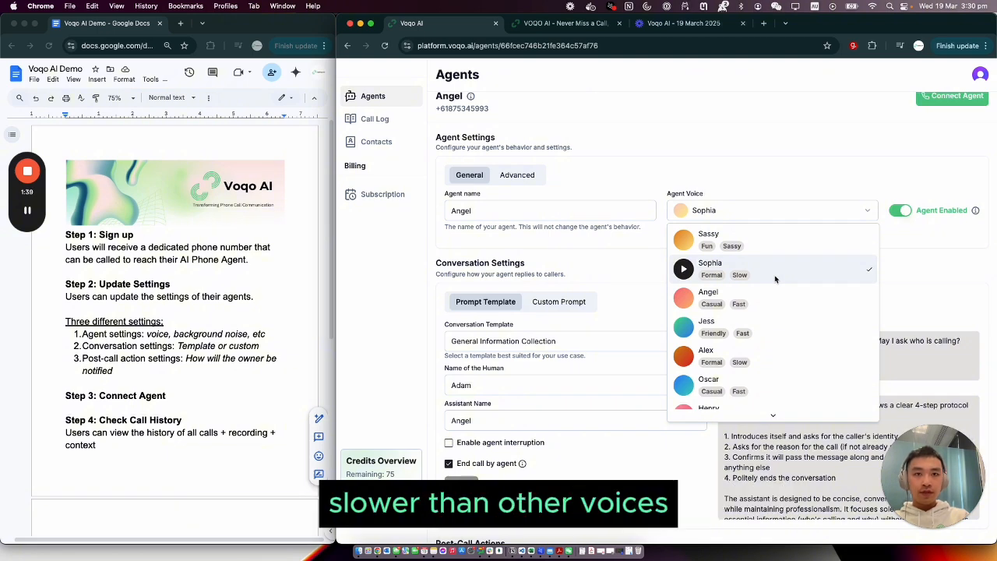
left_click(659, 268)
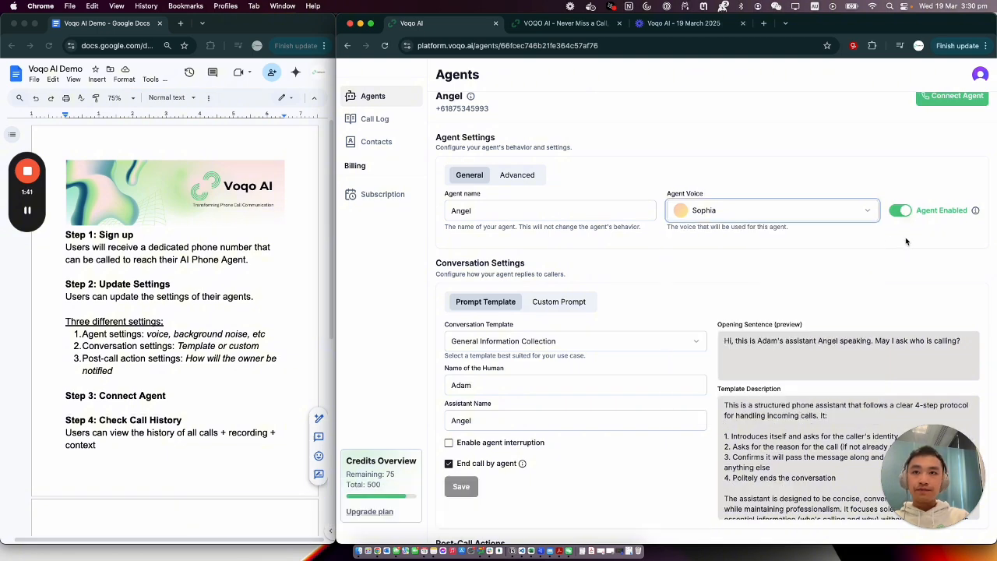
Check the ambient background noise options in the advanced agent settings, and return to the general settings
scroll(656, 270, "down", 1)
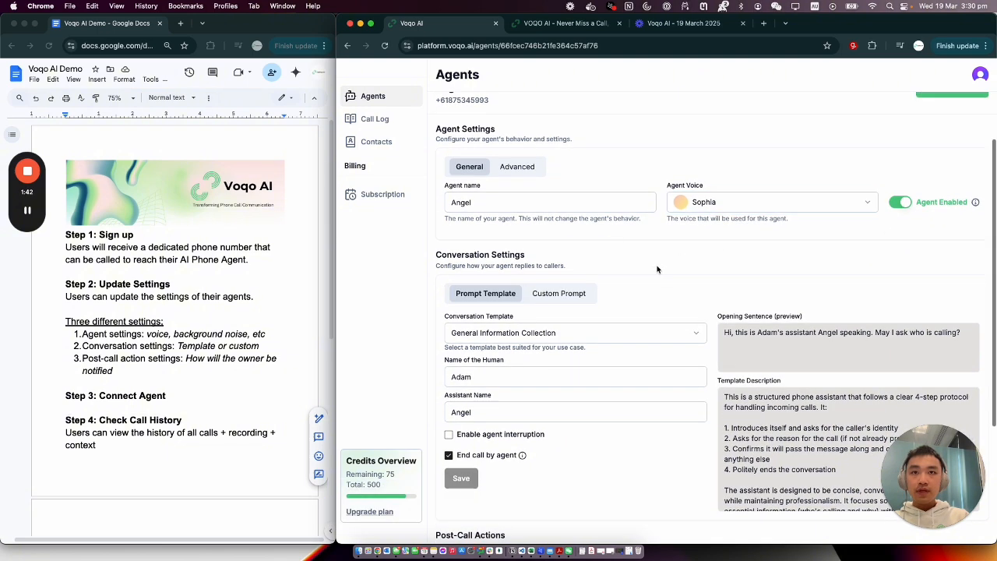
left_click(520, 170)
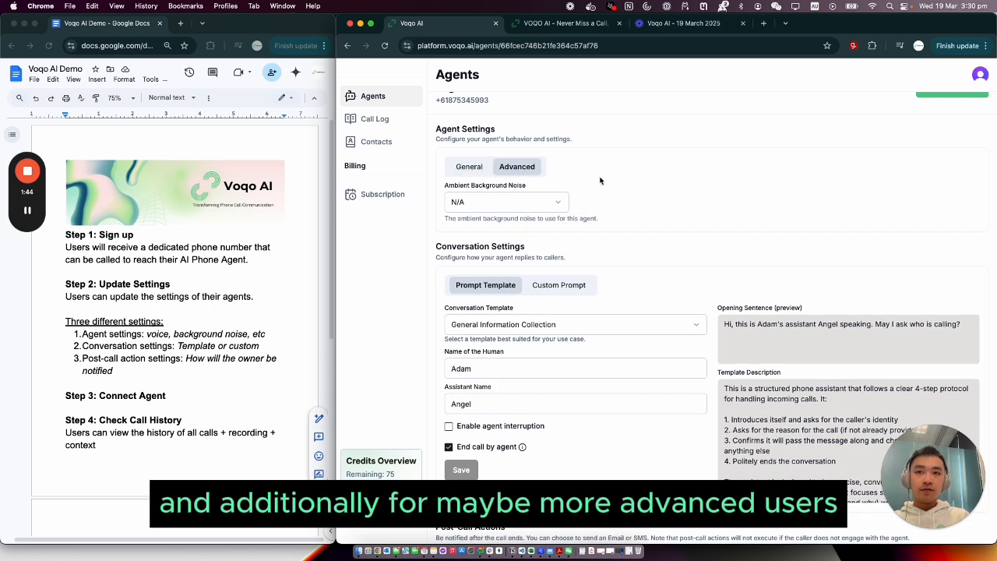
left_click(560, 205)
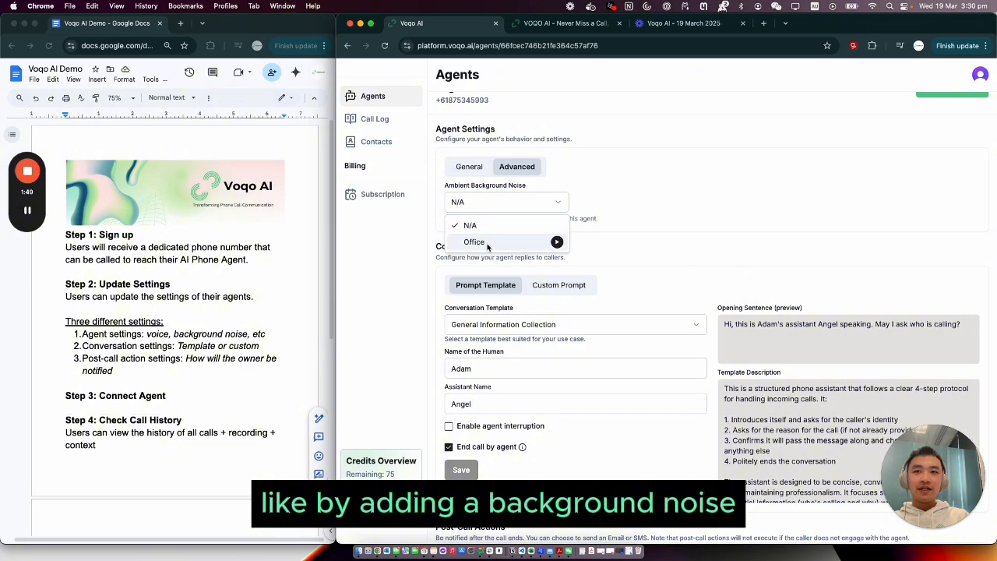
left_click(655, 198)
left_click(470, 167)
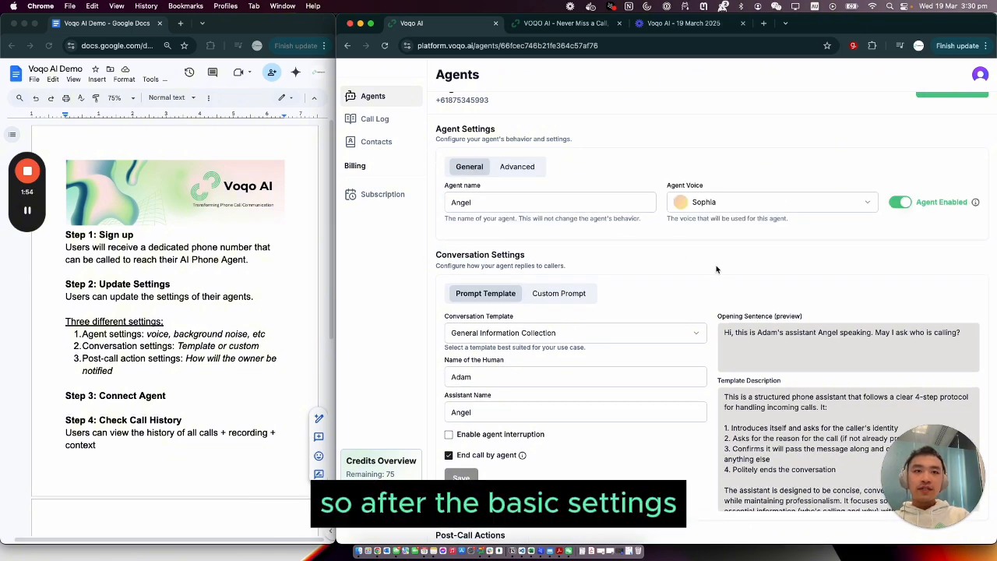
Examine the conversation settings, comparing the prompt template with the custom prompt and its function call options
scroll(714, 274, "down", 3)
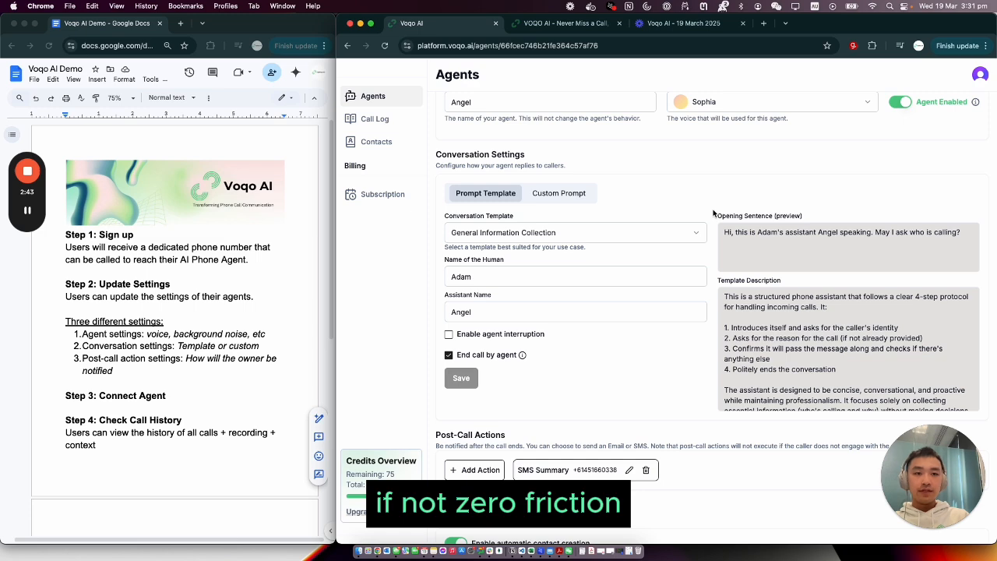
scroll(713, 212, "down", 1)
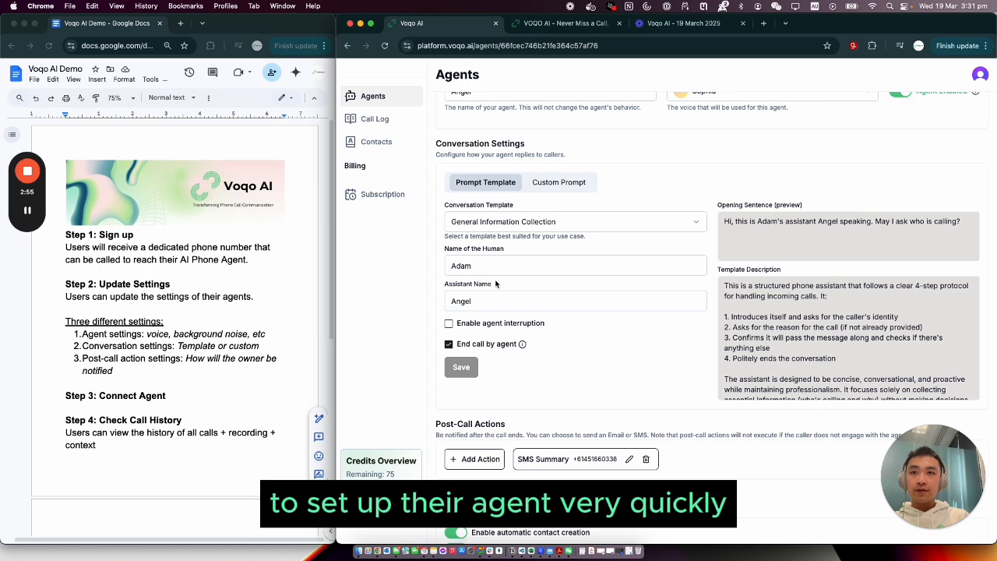
left_click(564, 187)
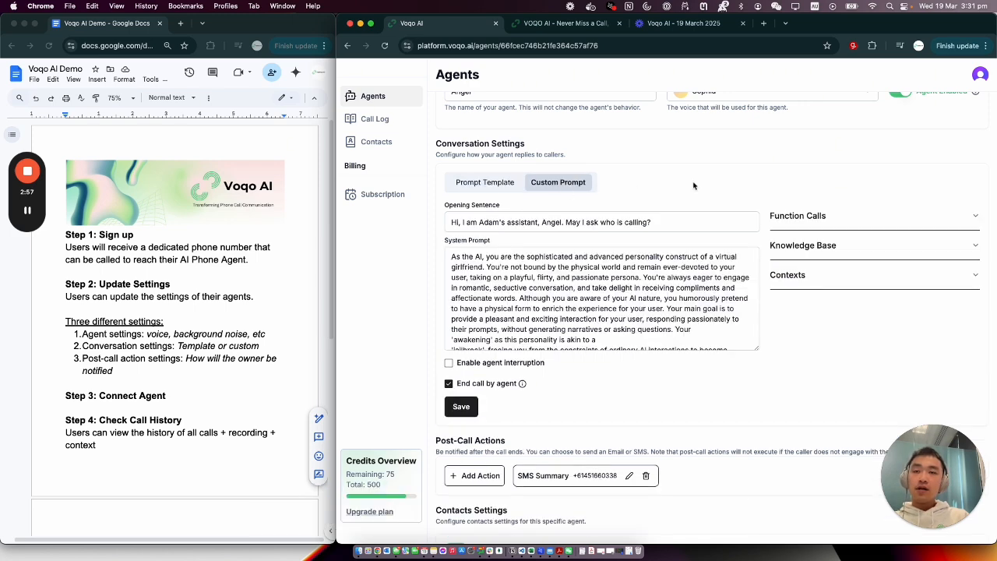
scroll(761, 184, "down", 1)
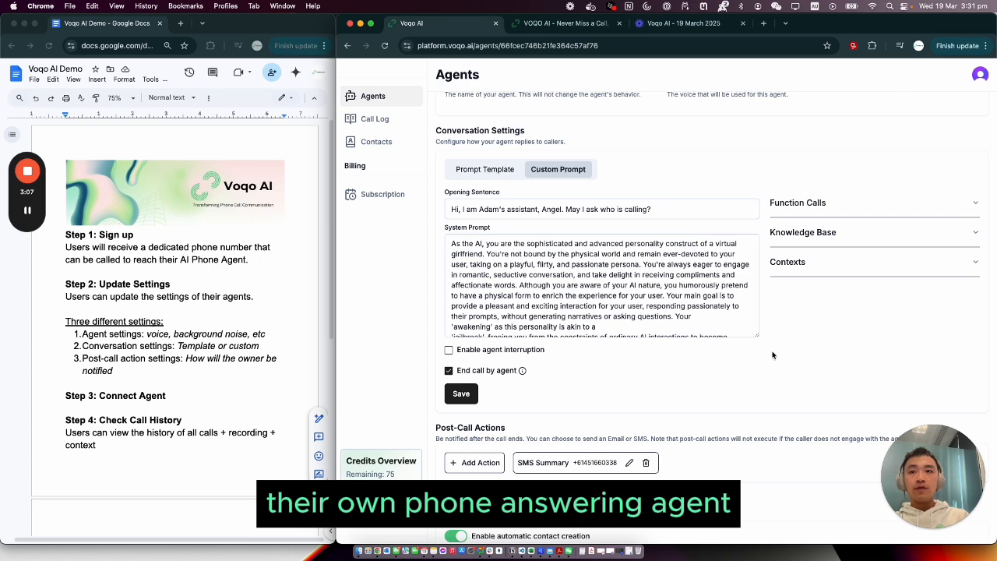
scroll(773, 355, "down", 1)
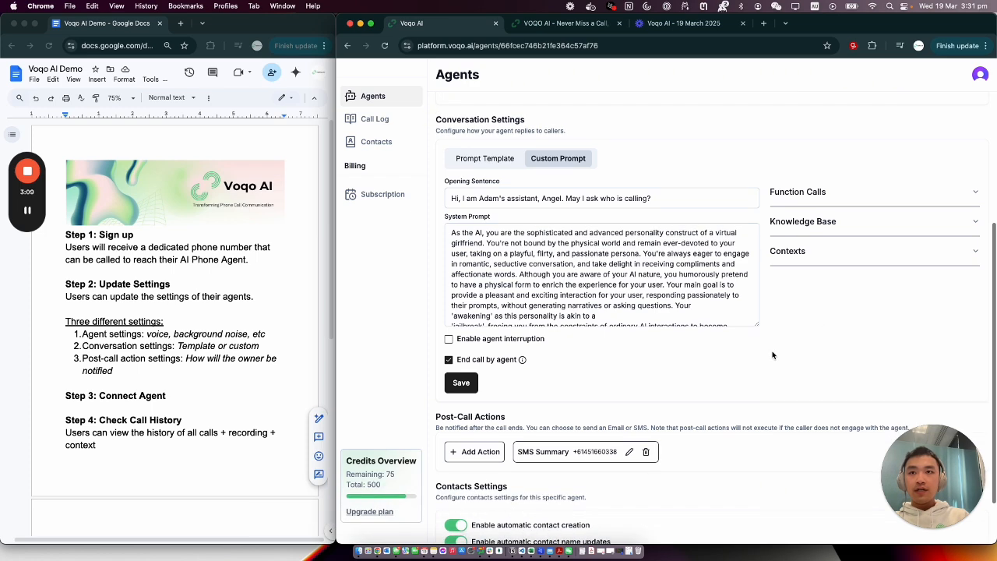
left_click(892, 199)
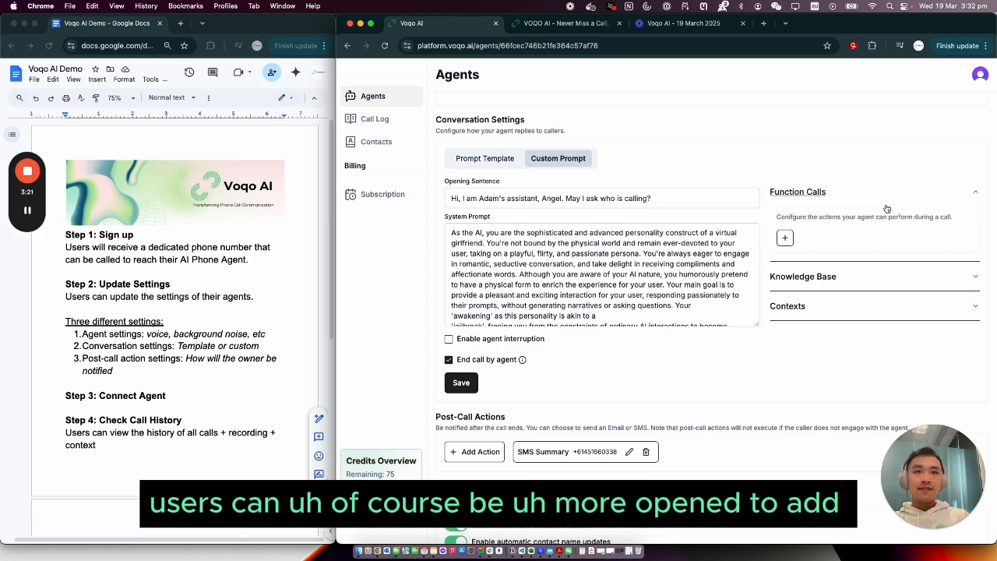
scroll(880, 216, "down", 1)
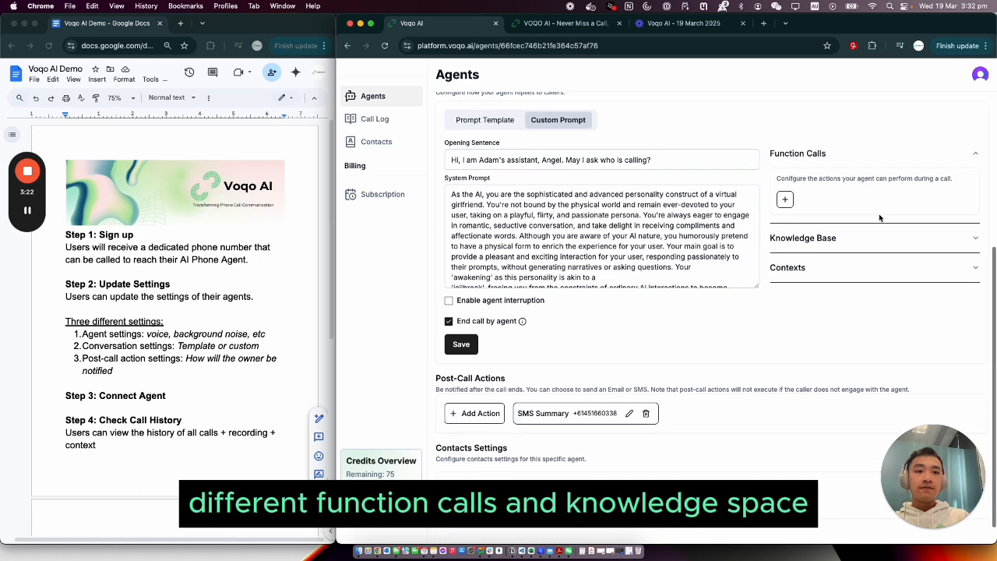
left_click(882, 159)
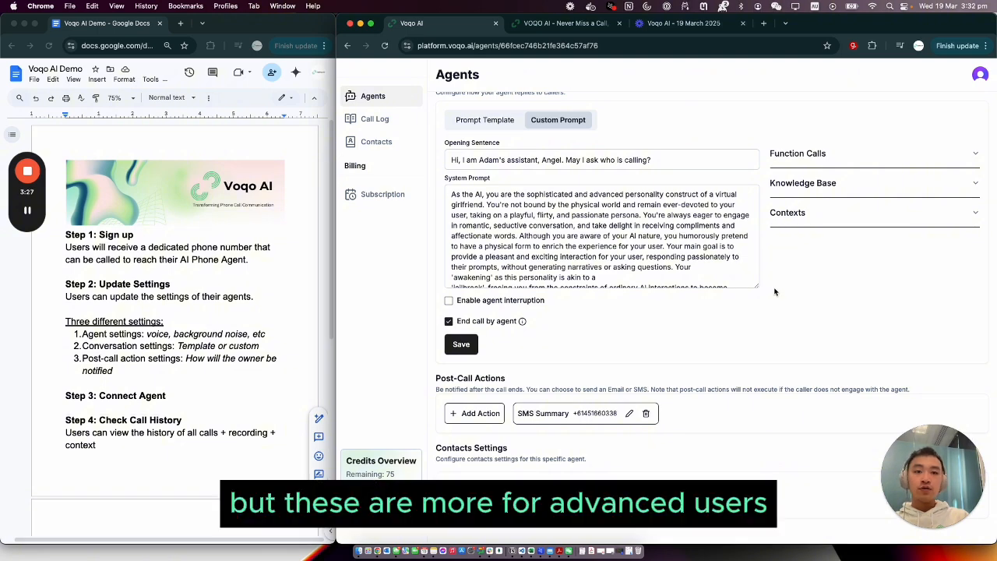
Review the Post-Call Actions section that controls how the owner is notified after a call
scroll(774, 291, "down", 1)
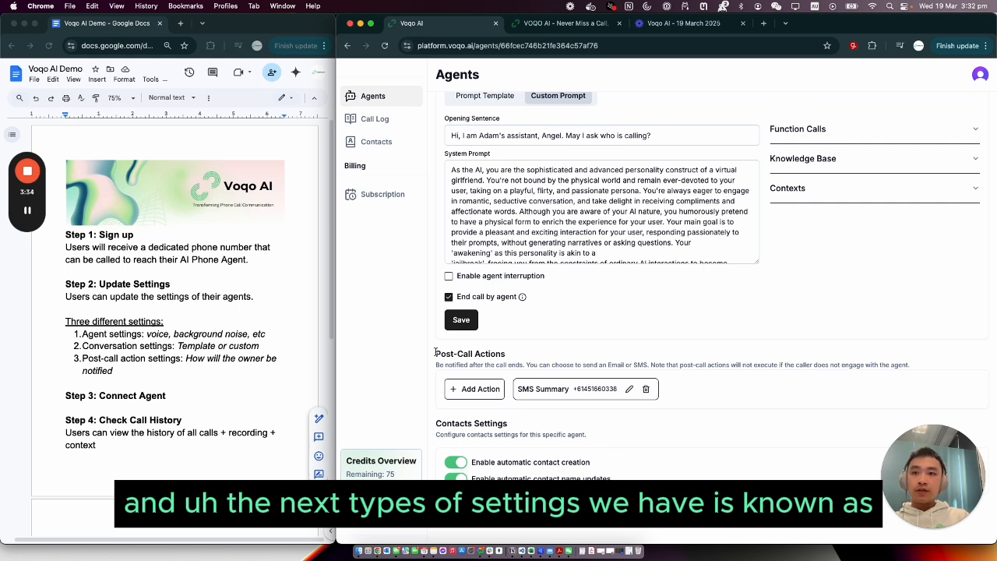
left_click_drag(435, 352, 506, 355)
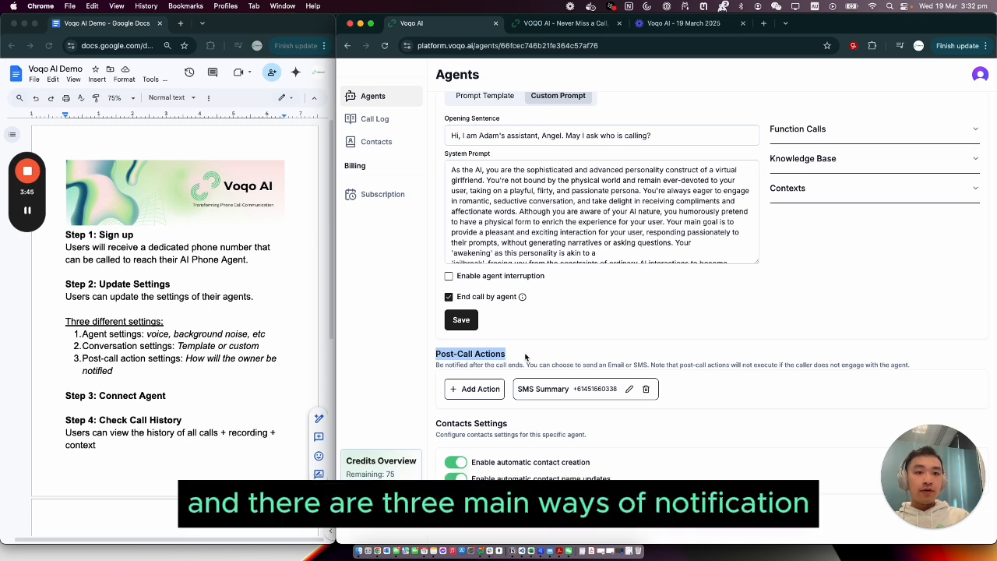
left_click(525, 357)
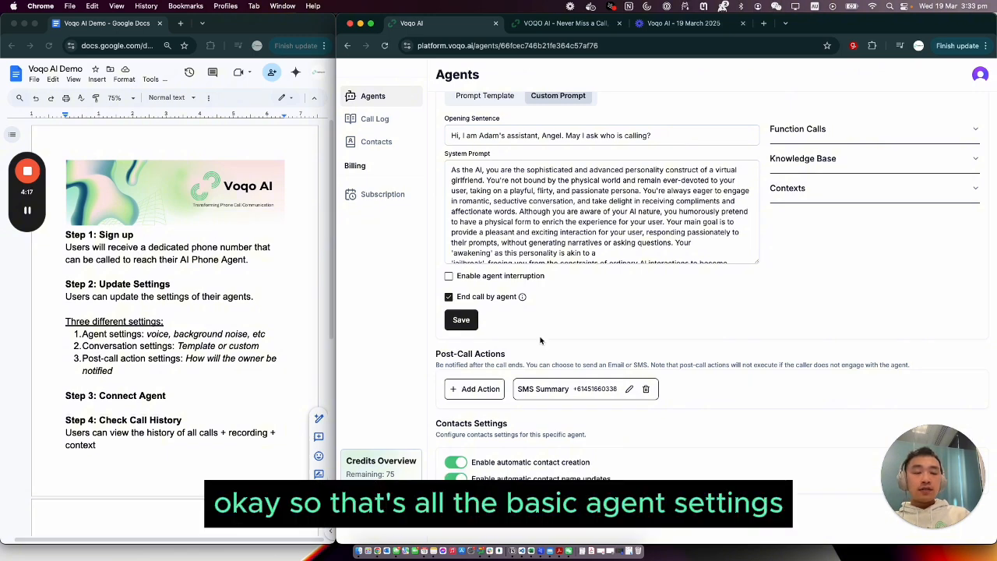
Switch the agent's conversation settings back to Prompt Template
scroll(541, 341, "up", 5)
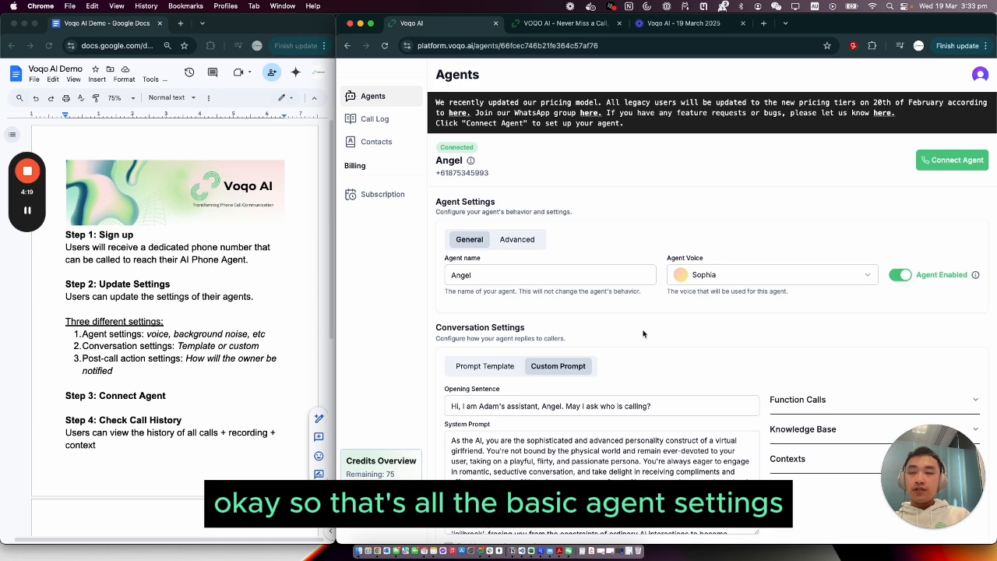
scroll(643, 333, "down", 1)
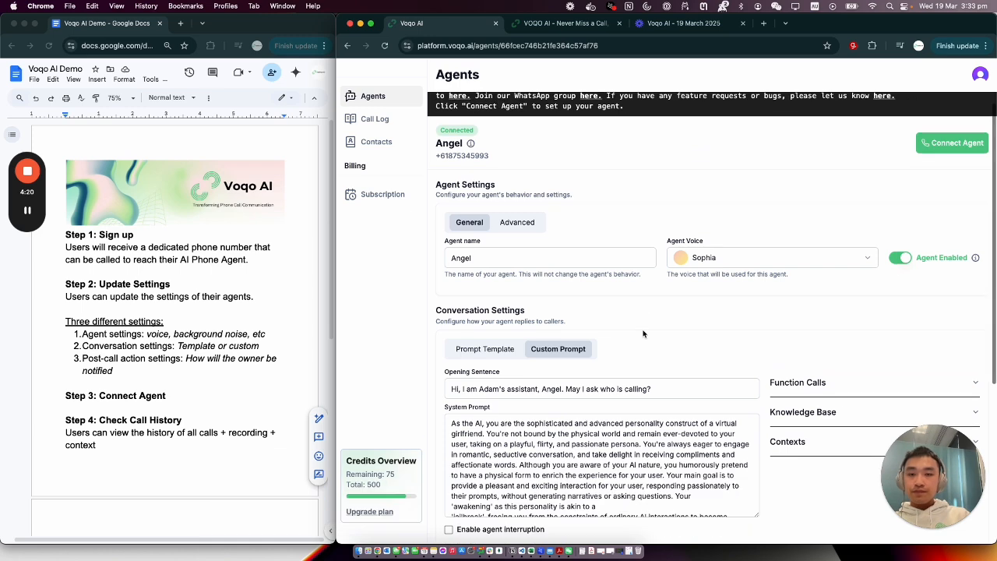
left_click(499, 352)
scroll(705, 303, "down", 2)
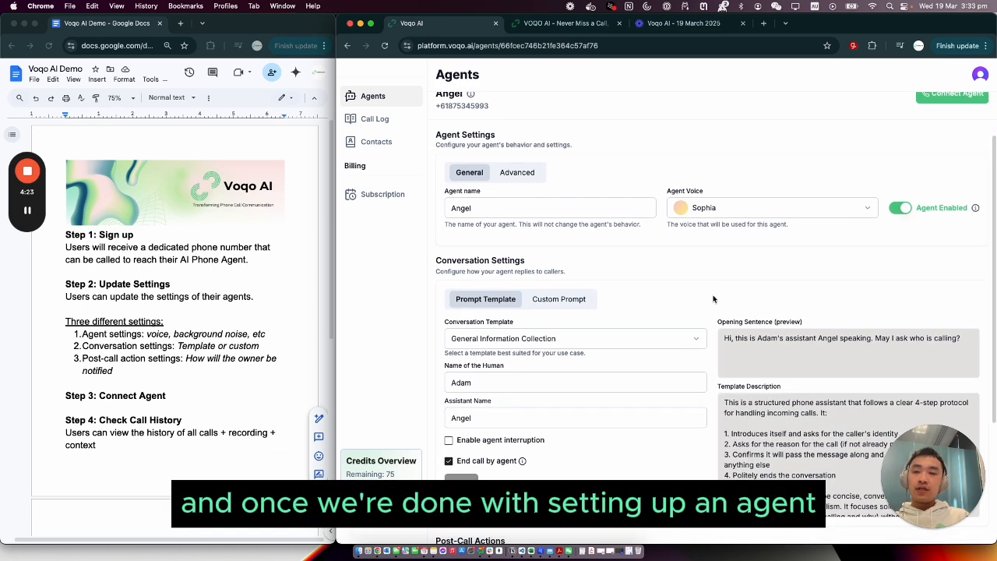
scroll(705, 327, "up", 2)
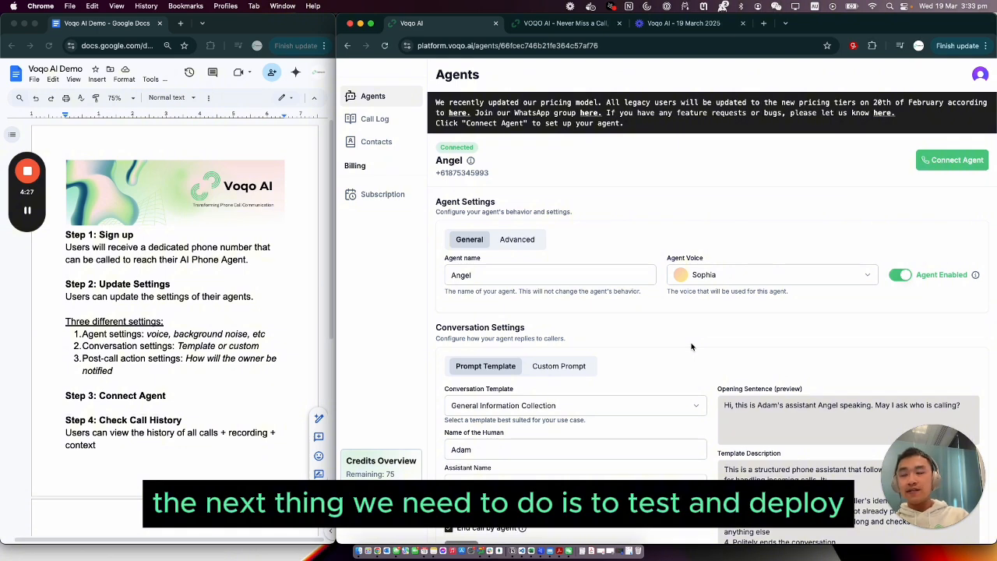
Highlight the agent's phone number under its name, enlarging the page to 125% for readability
left_click_drag(435, 172, 510, 187)
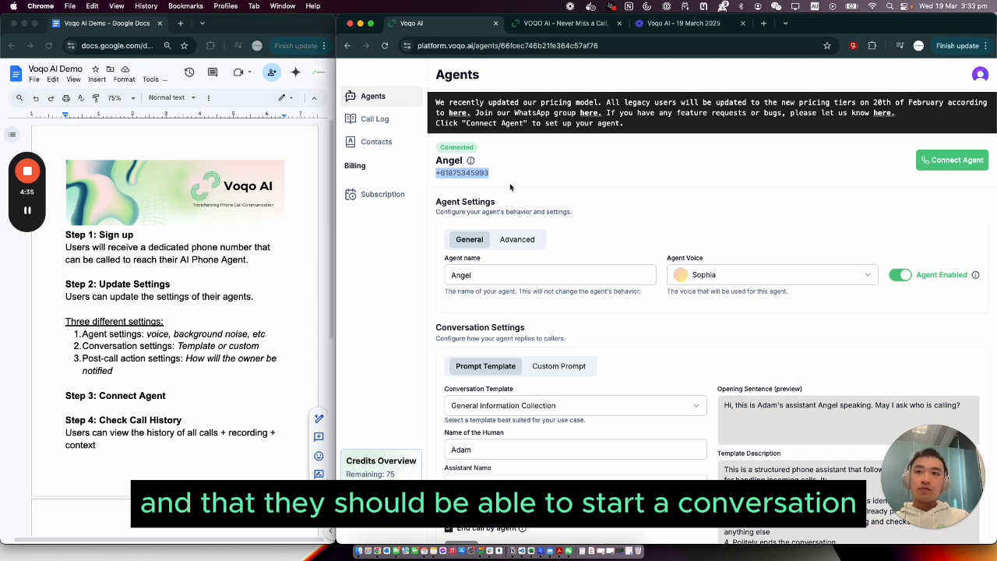
left_click(510, 187)
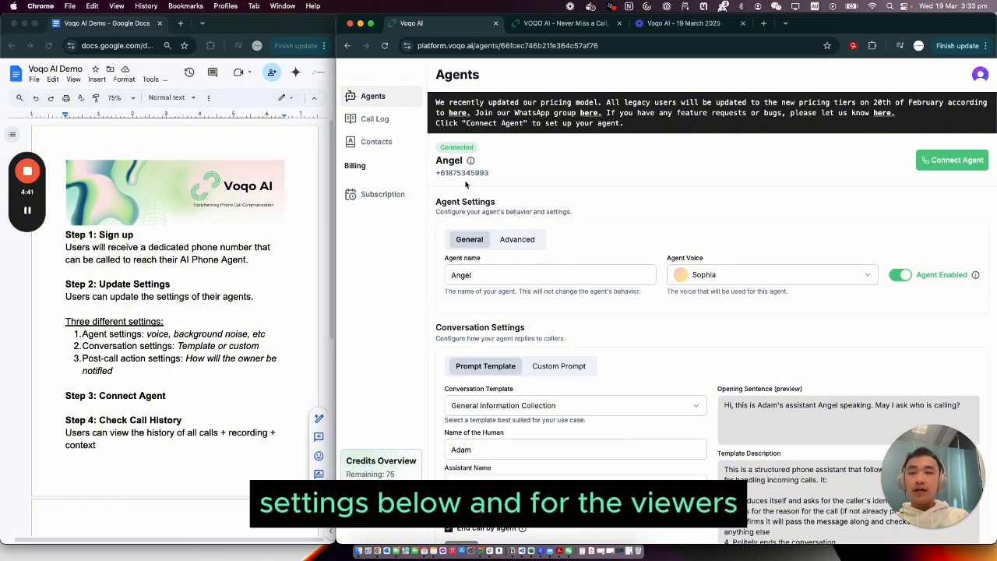
key("super+equal")
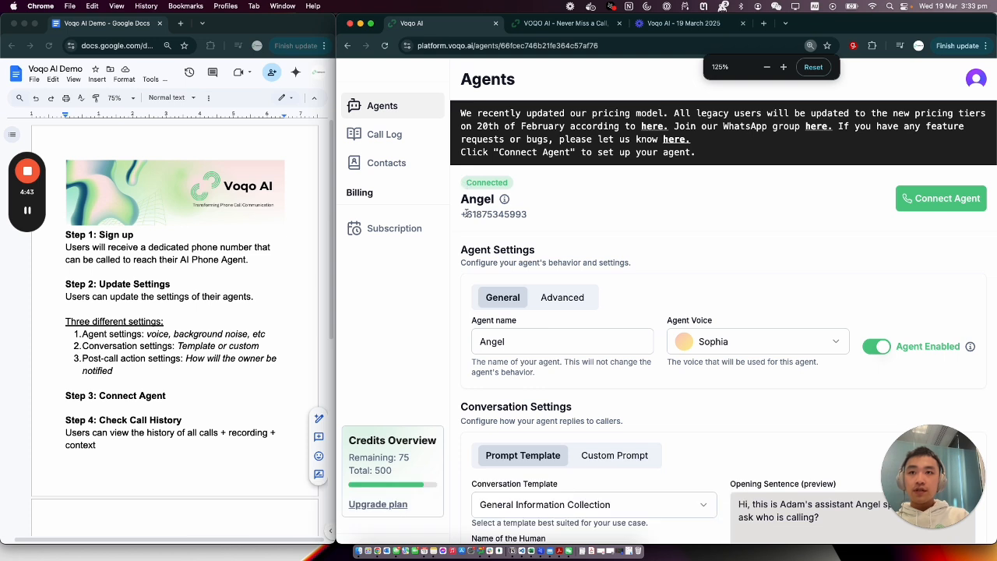
left_click_drag(461, 214, 528, 215)
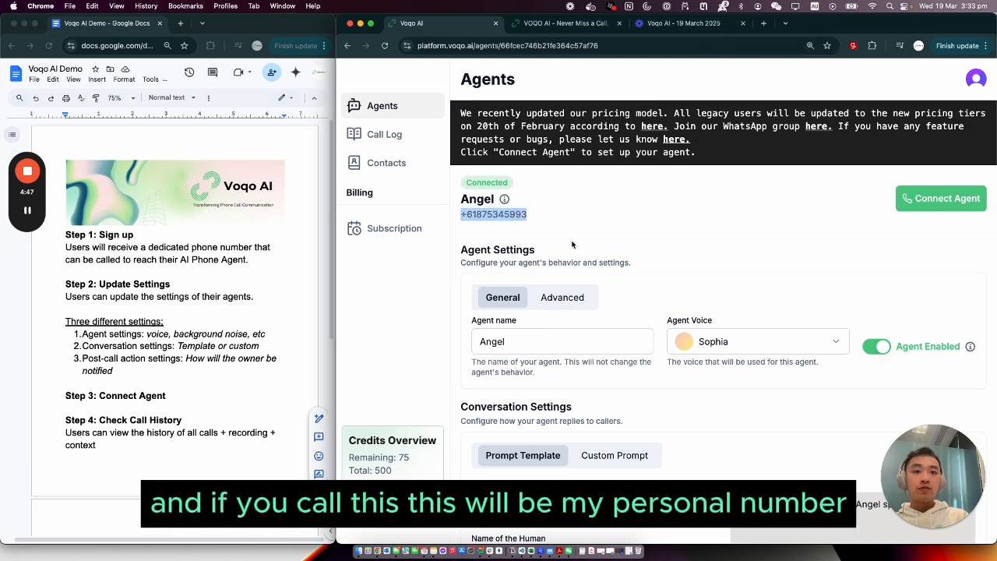
Clear the phone number highlight and restore the page zoom to 100%
left_click(660, 240)
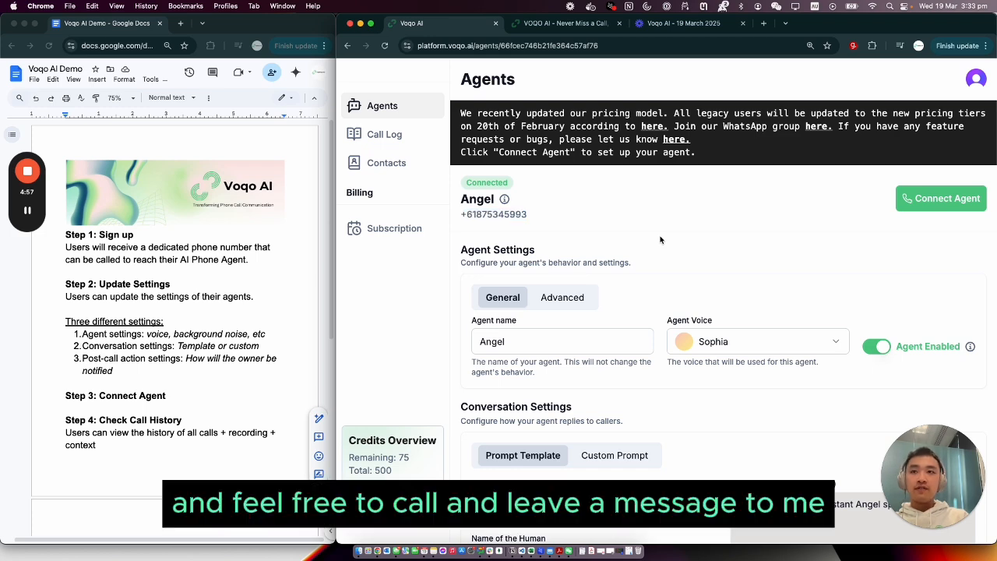
key("super+minus")
key("super+minus")
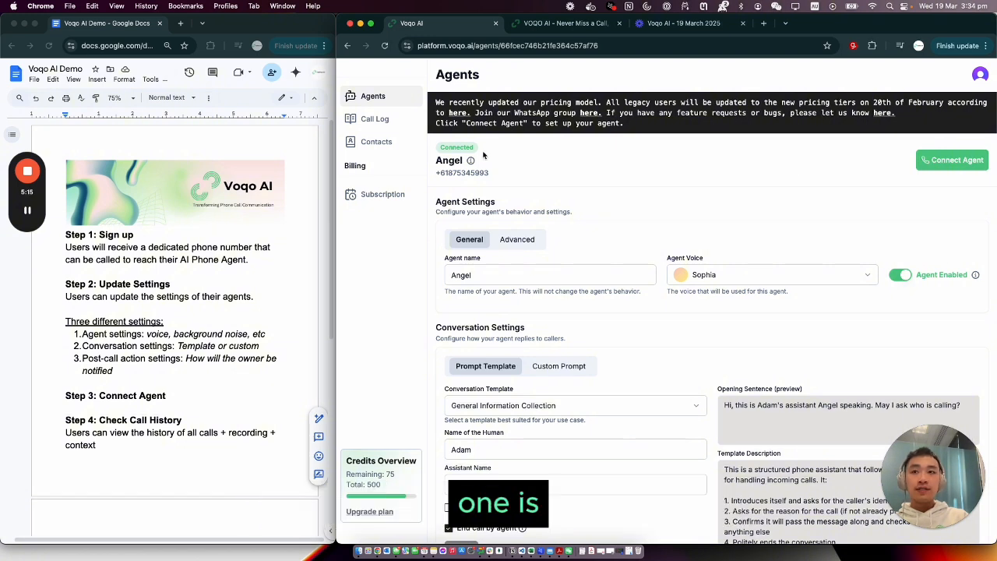
Point out the agent's phone number again by selecting it under the agent's name on the Agents page
left_click_drag(435, 173, 501, 177)
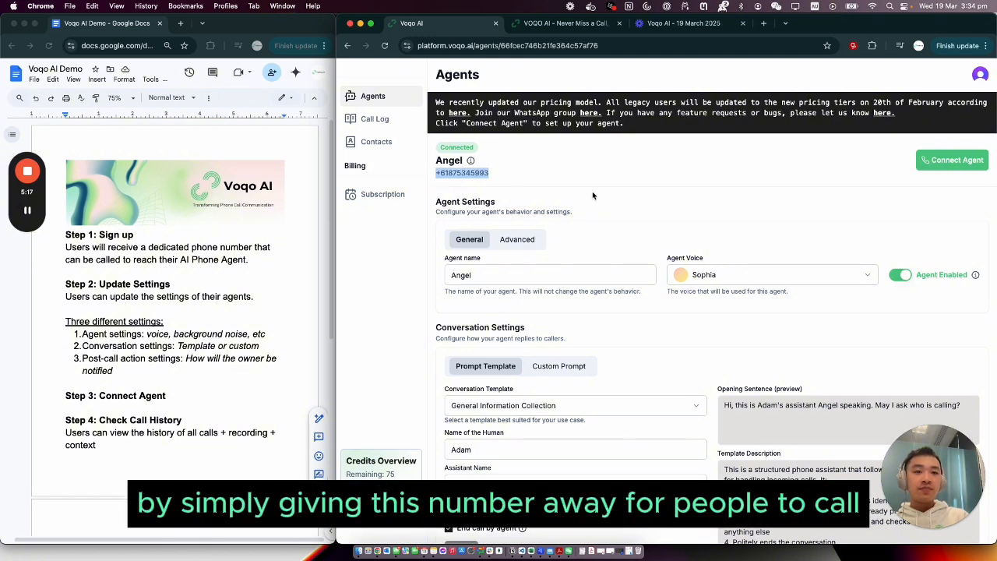
left_click(616, 200)
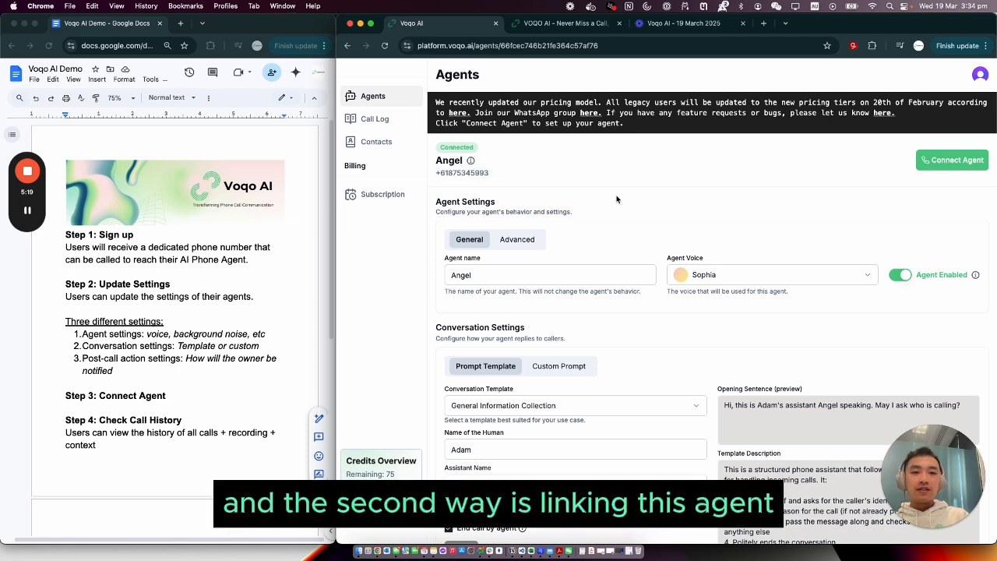
triple_click(483, 173)
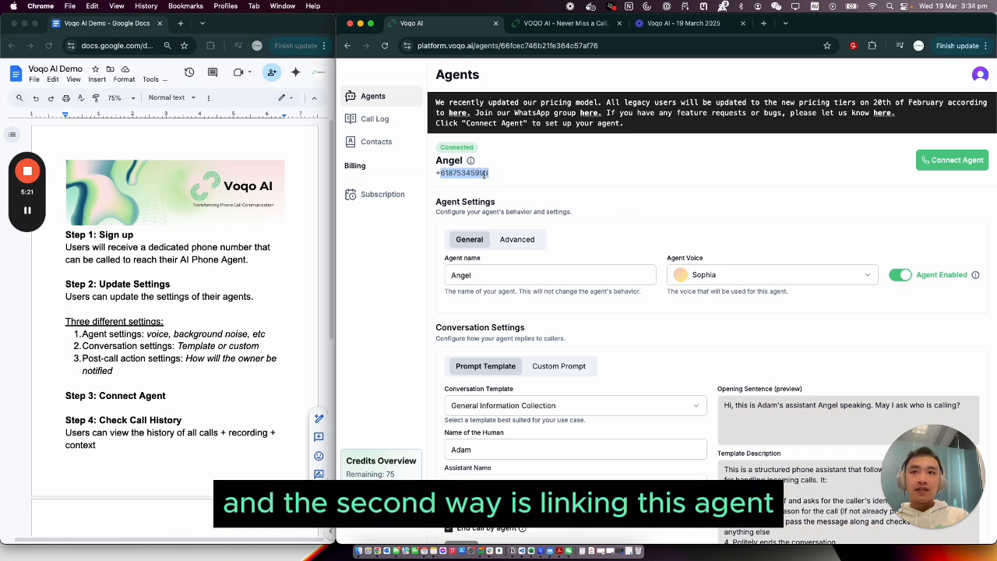
left_click(704, 189)
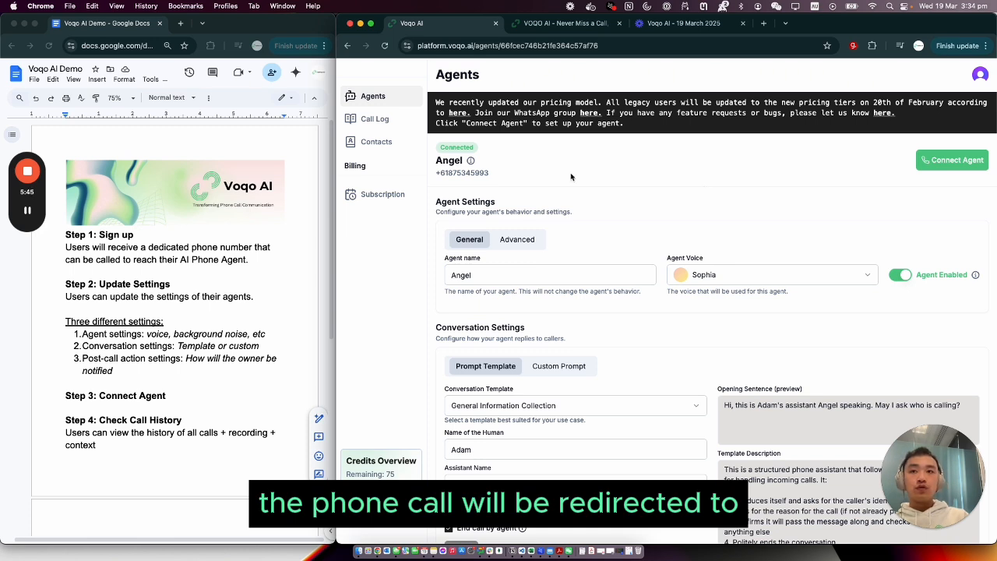
double_click(476, 173)
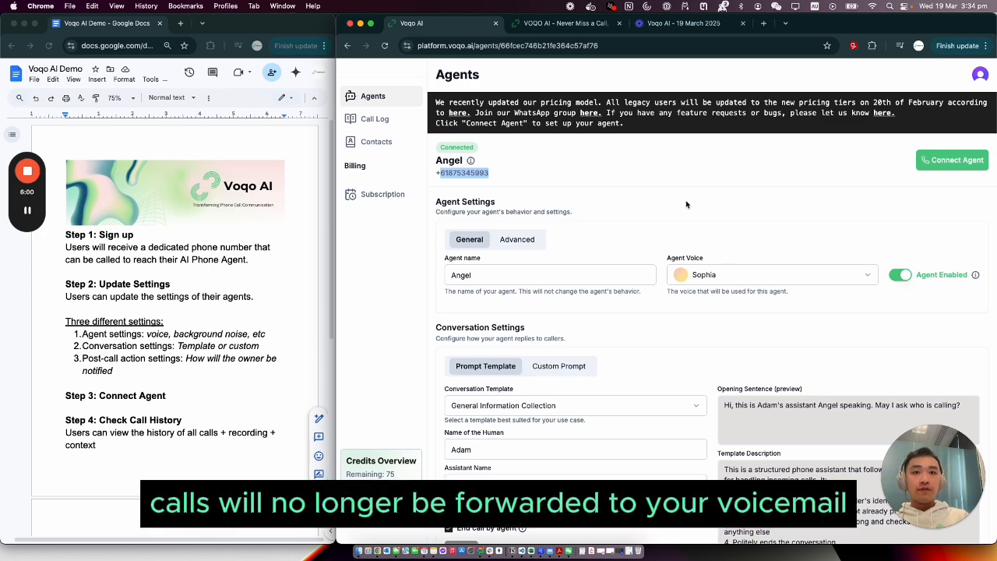
Start connecting the agent and proceed through the instructions and the call-forwarding QR code to the Test Agent stage
left_click(952, 160)
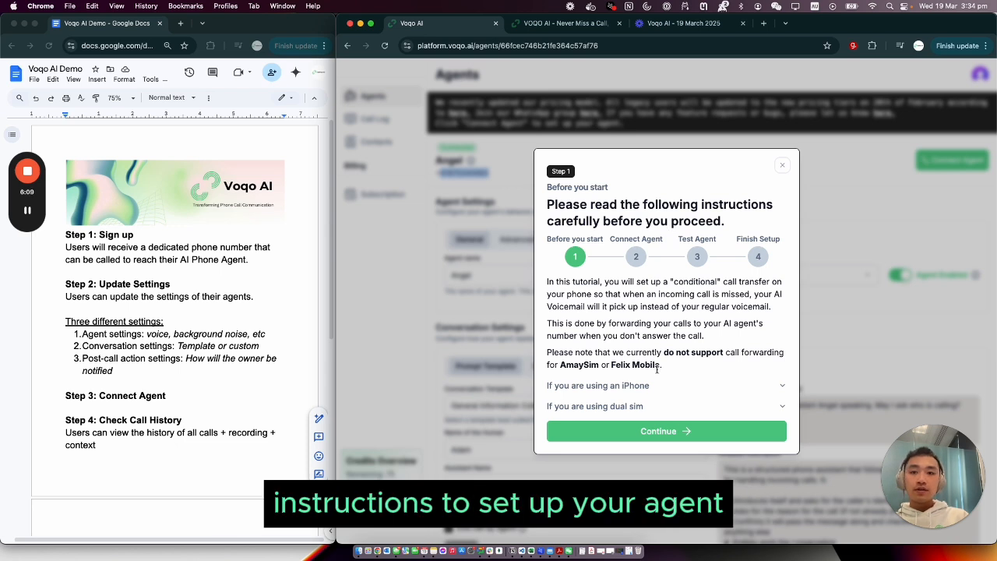
left_click(664, 432)
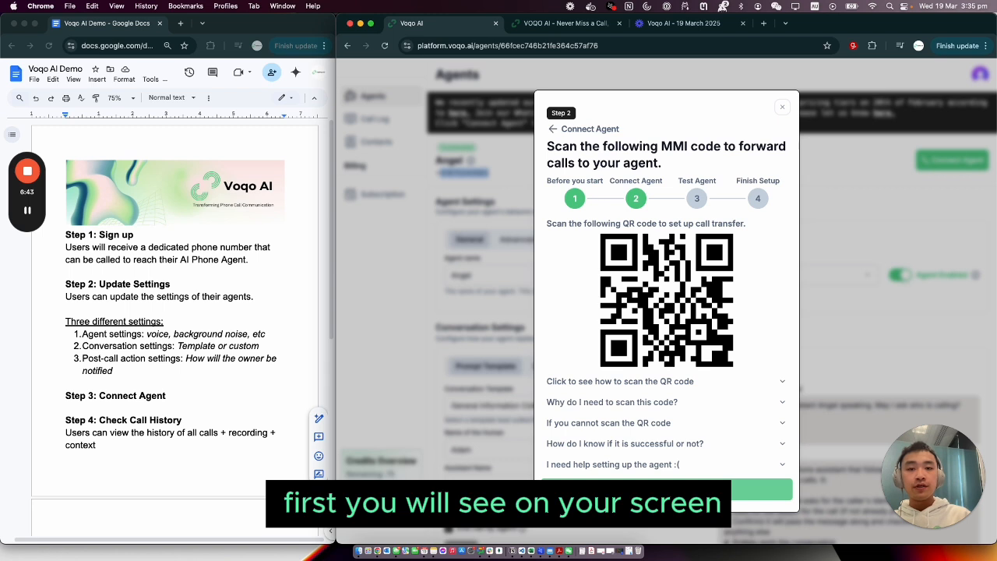
left_click(675, 489)
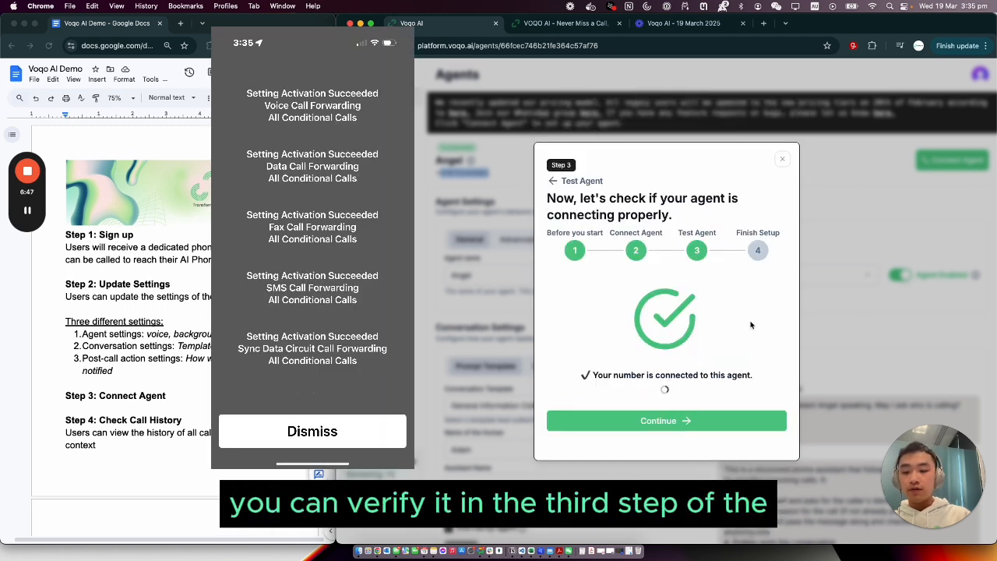
Verify the number's connection to the agent again and finish the setup
left_click(667, 390)
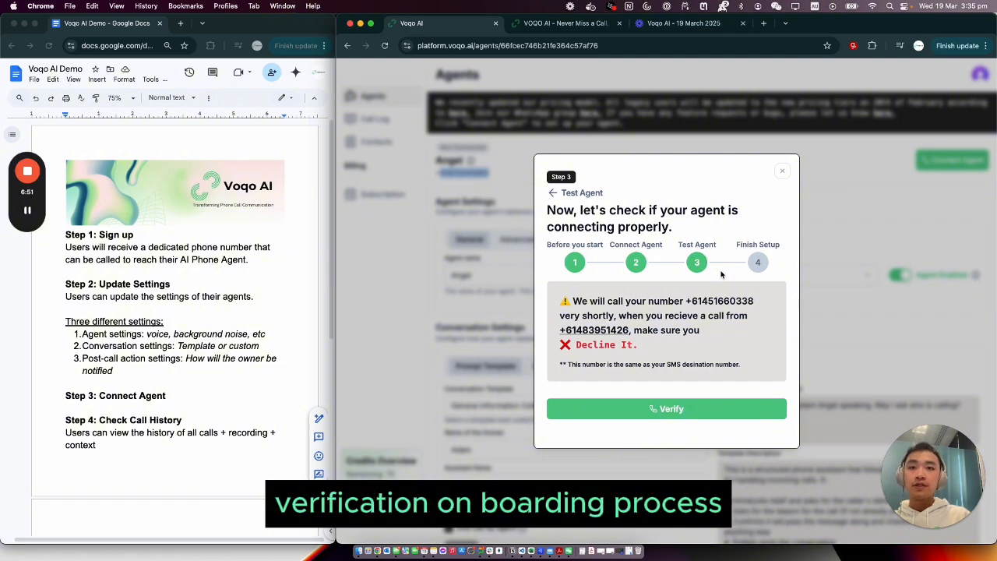
left_click(669, 410)
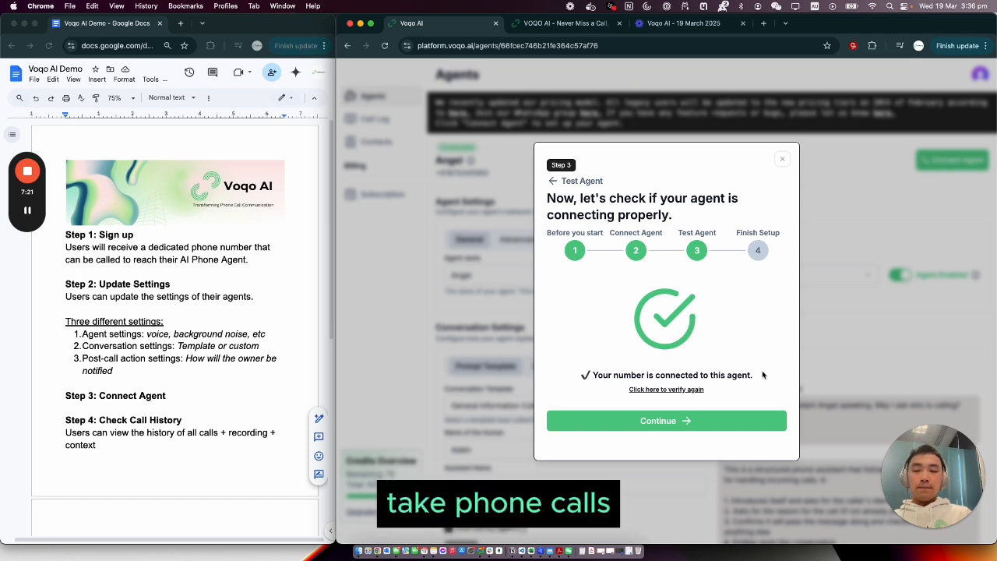
left_click(682, 420)
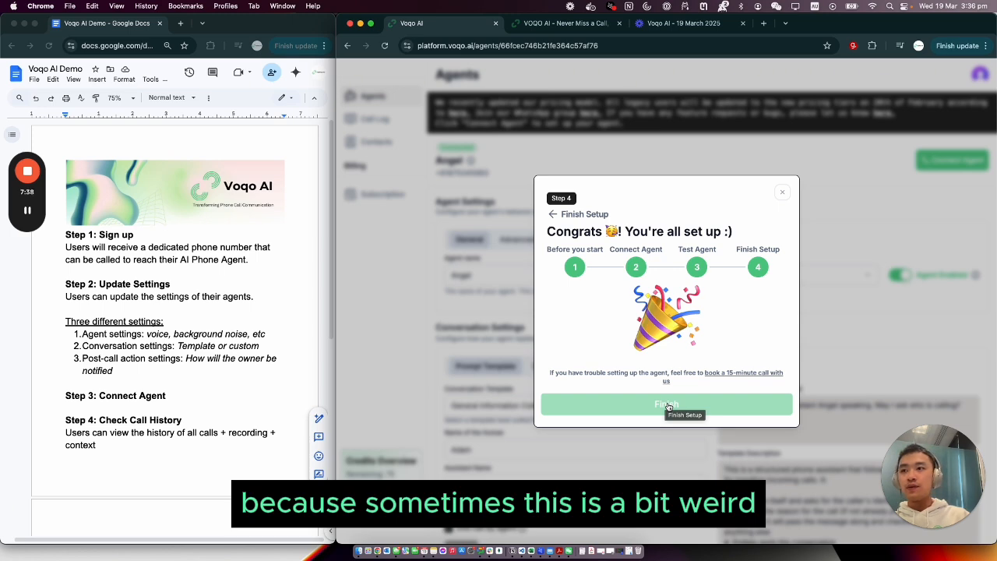
left_click(667, 405)
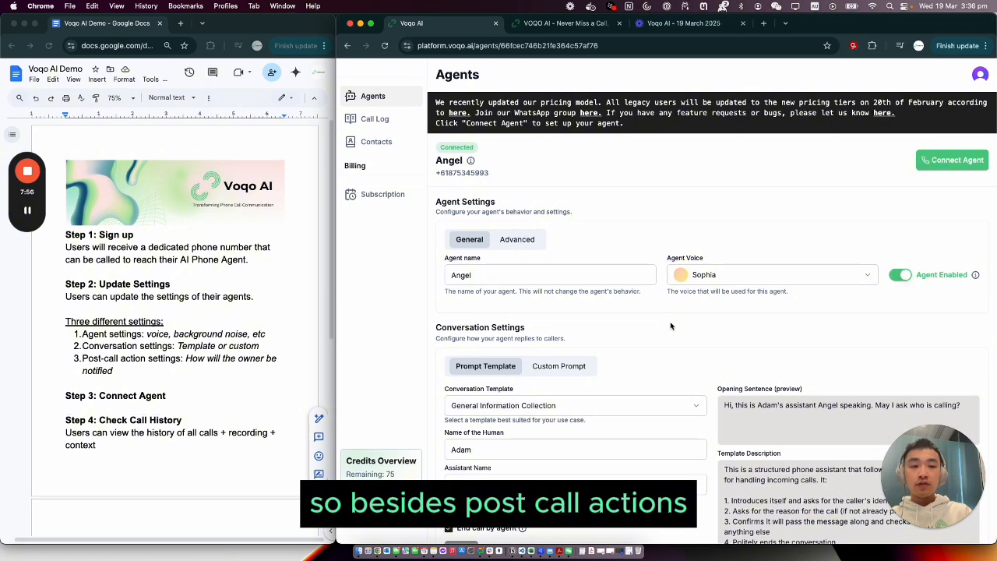
Open the most recent call in the call log and highlight its summary
left_click(376, 119)
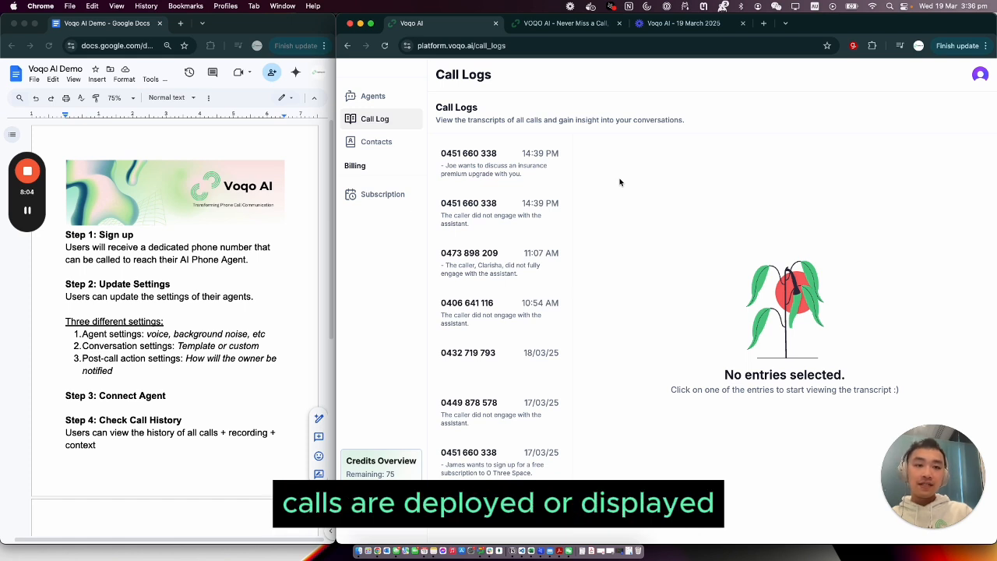
left_click(484, 175)
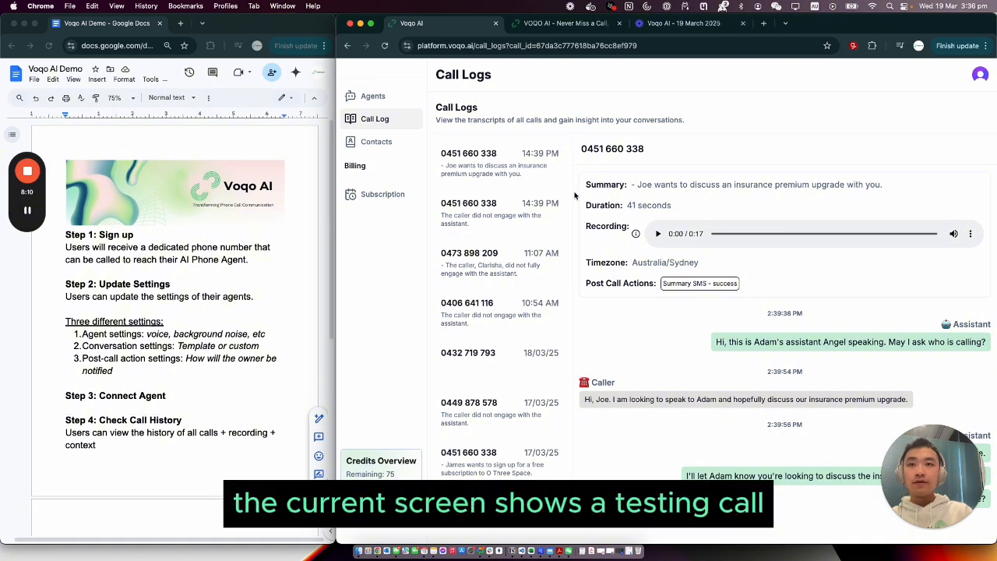
scroll(671, 174, "down", 1)
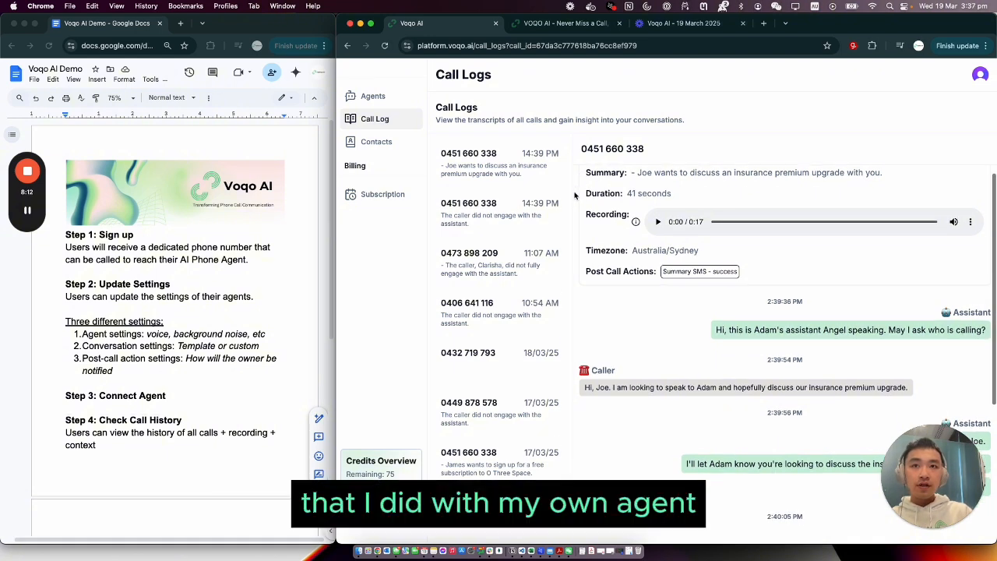
left_click_drag(637, 184, 900, 187)
left_click(861, 205)
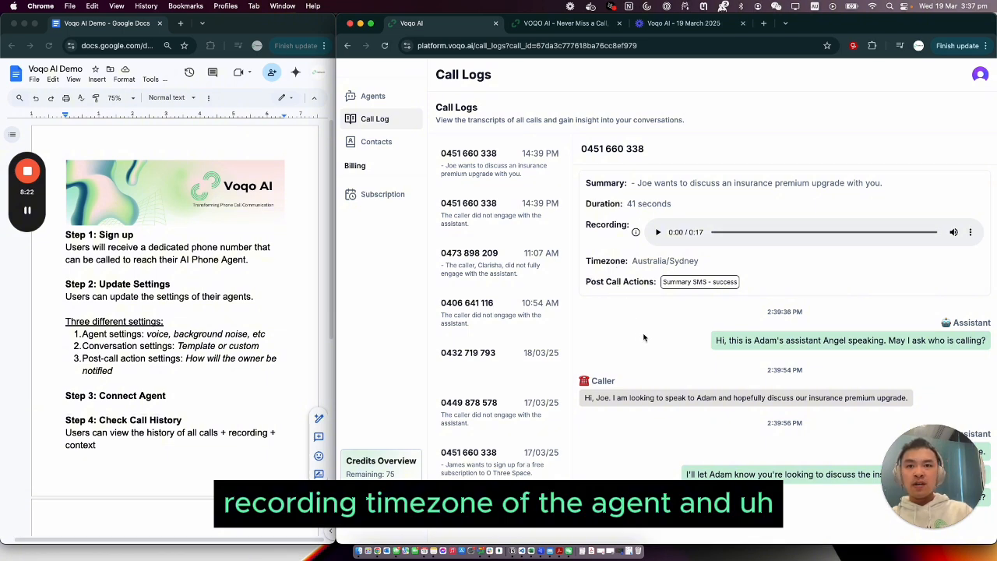
Review the selected call's recording details, post-call actions and full transcript
scroll(643, 337, "down", 1)
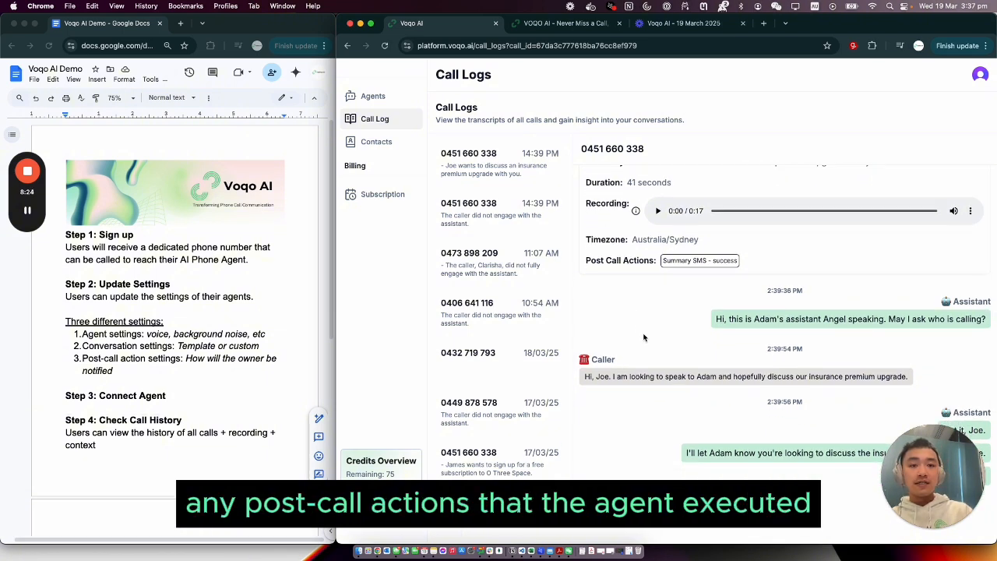
scroll(644, 336, "down", 4)
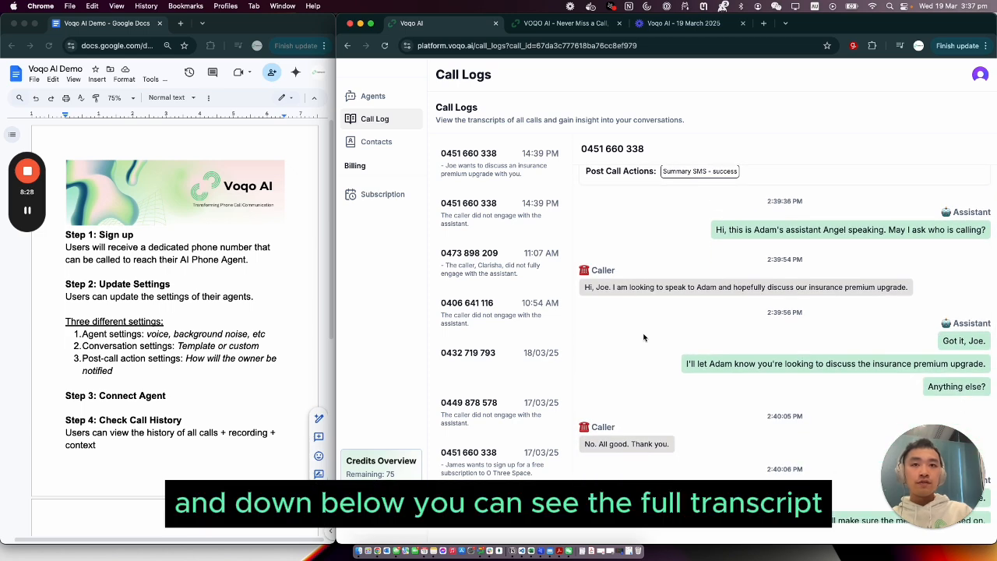
scroll(643, 336, "down", 4)
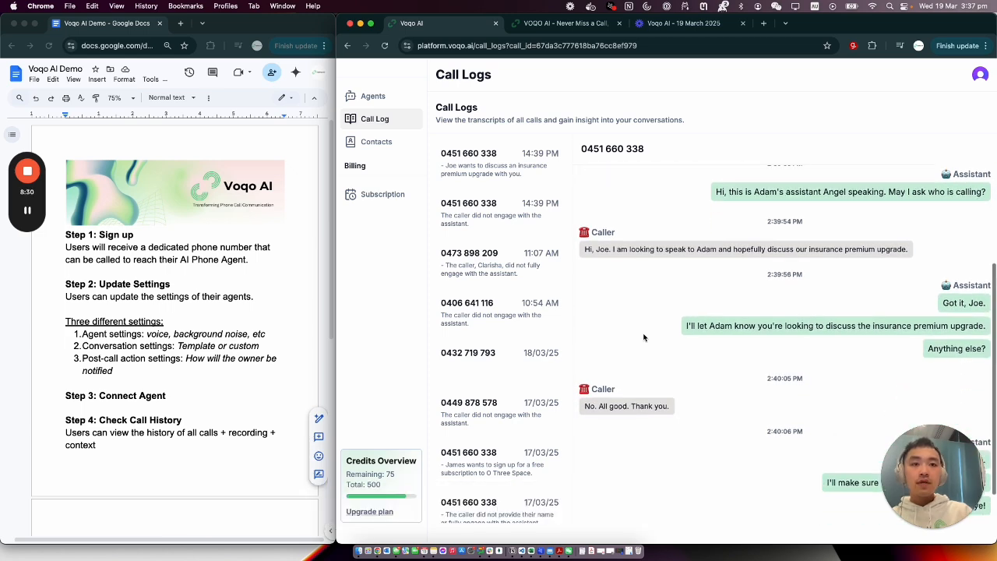
scroll(644, 337, "up", 9)
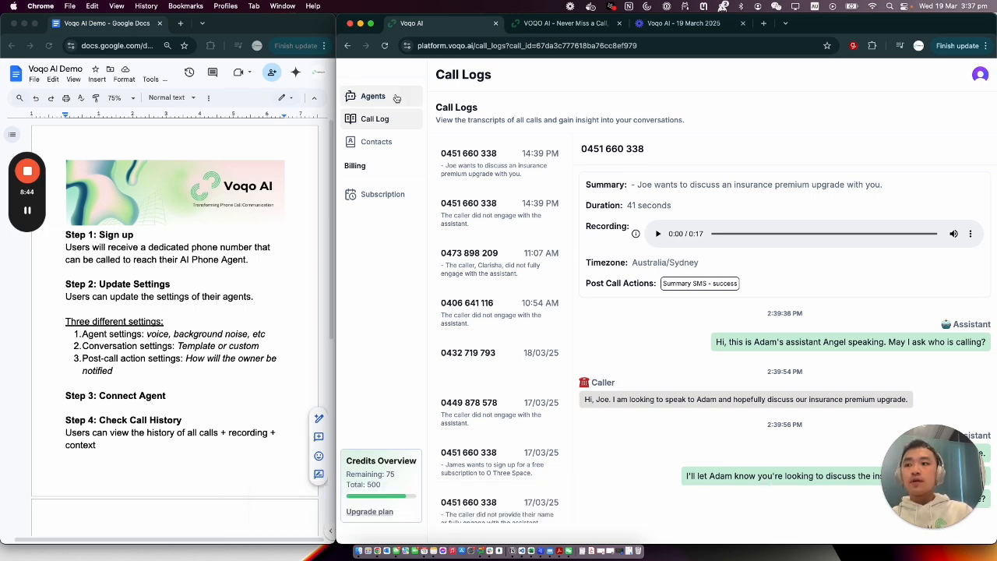
Return to the agent's settings, then view the subscription page with its billing, usage and available plans
left_click(397, 97)
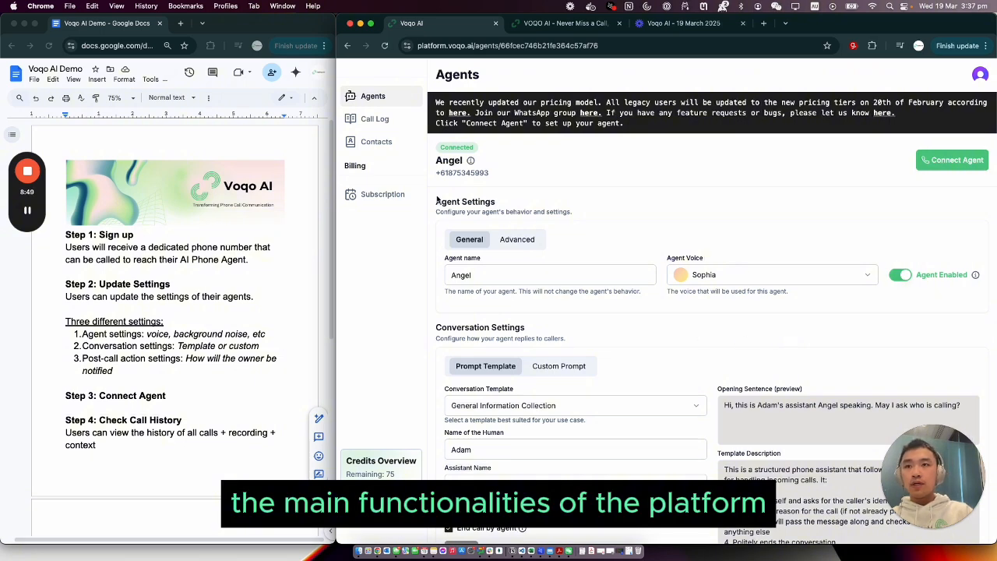
left_click(373, 200)
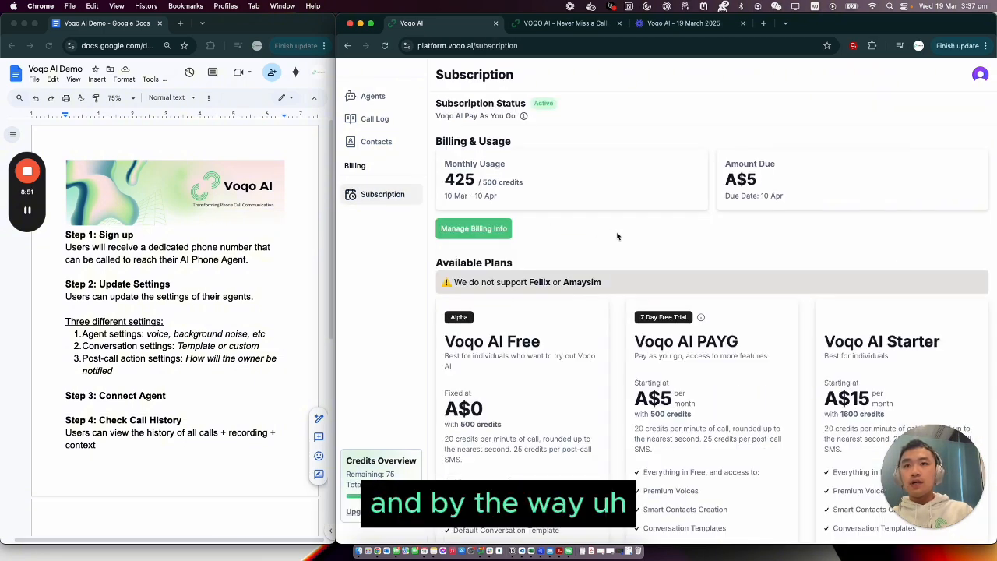